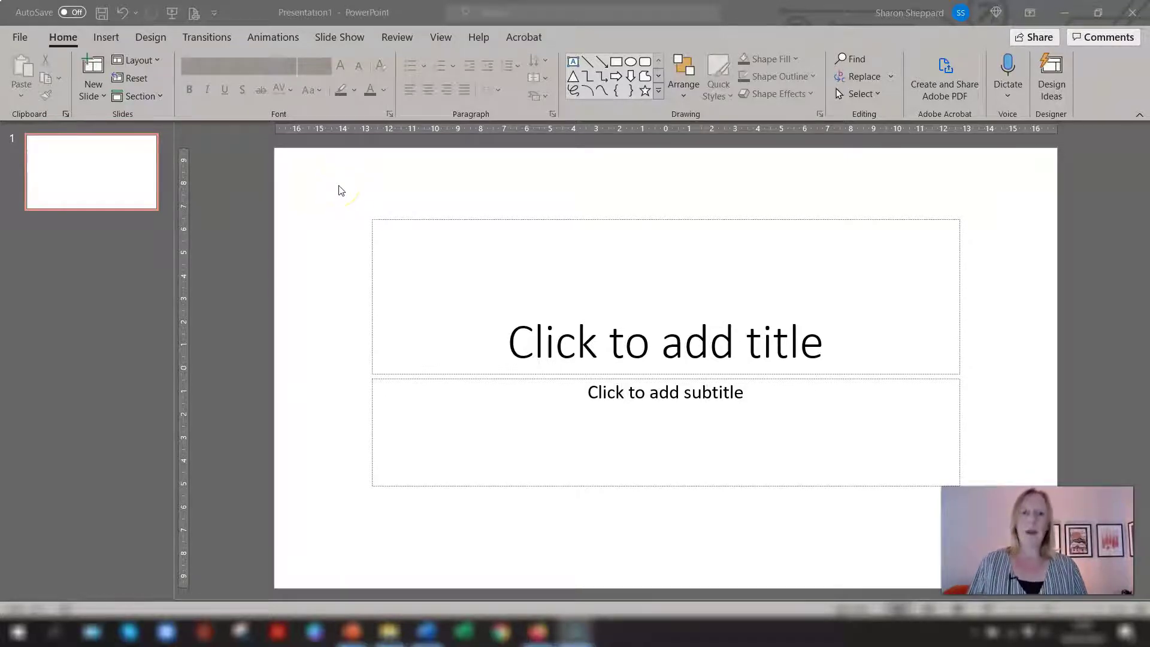
- Drag the Xena sample 4 dog photo onto the slide, then shrink it and move it left
left_click(389, 630)
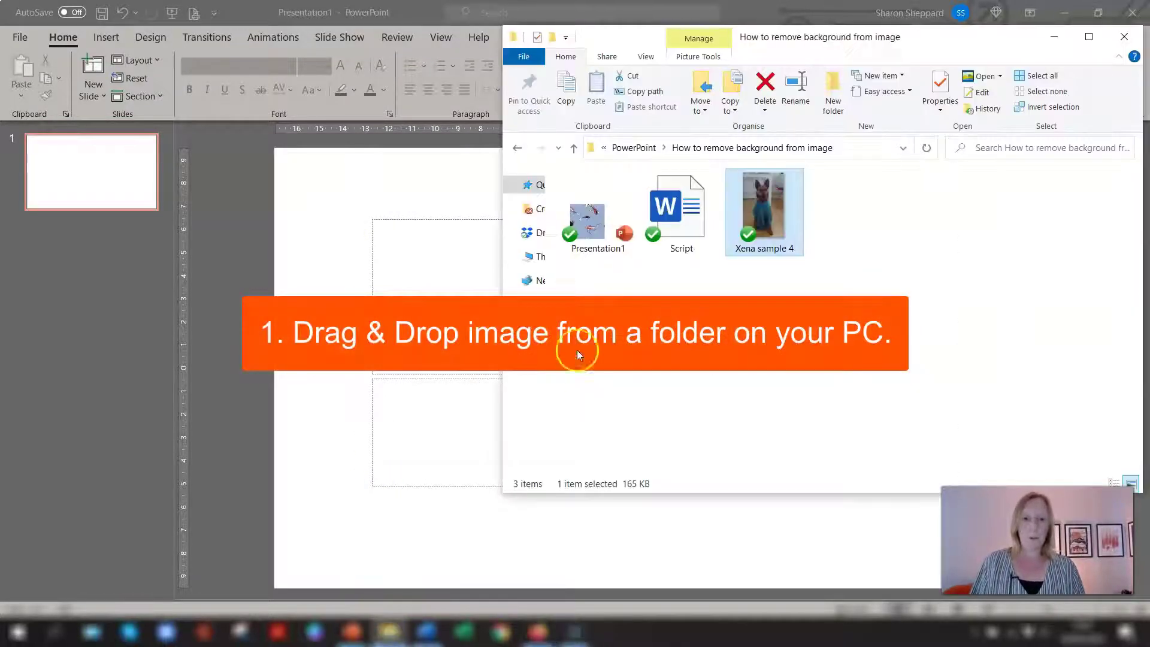
left_click_drag(760, 203, 372, 333)
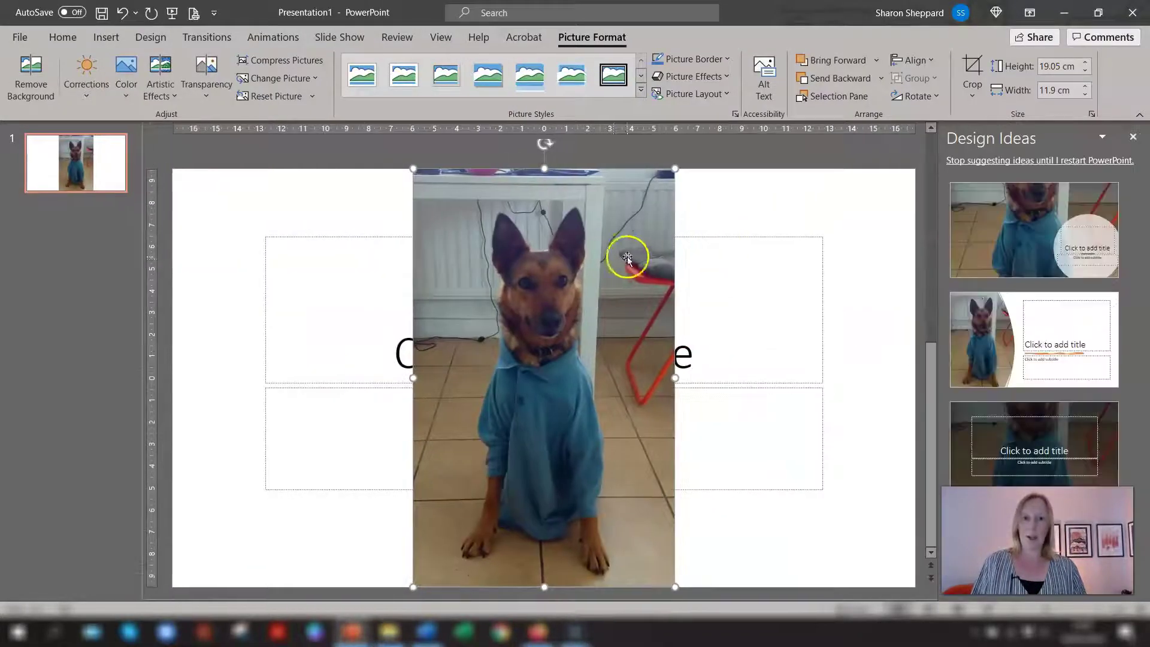
left_click(1133, 137)
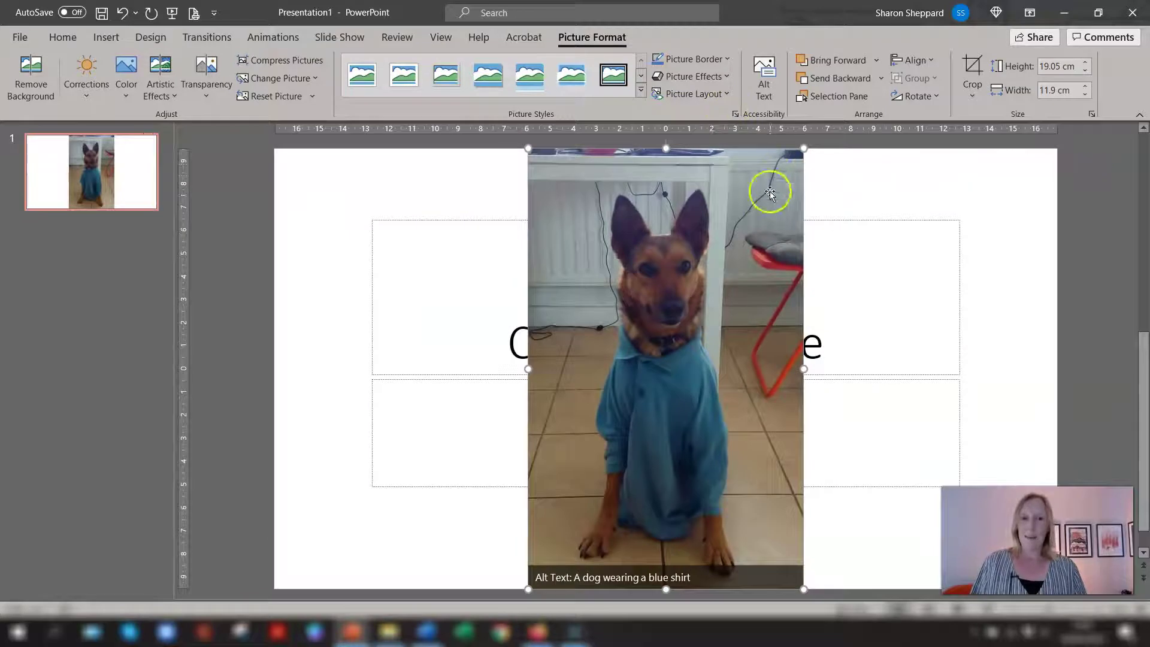
left_click_drag(725, 249, 588, 249)
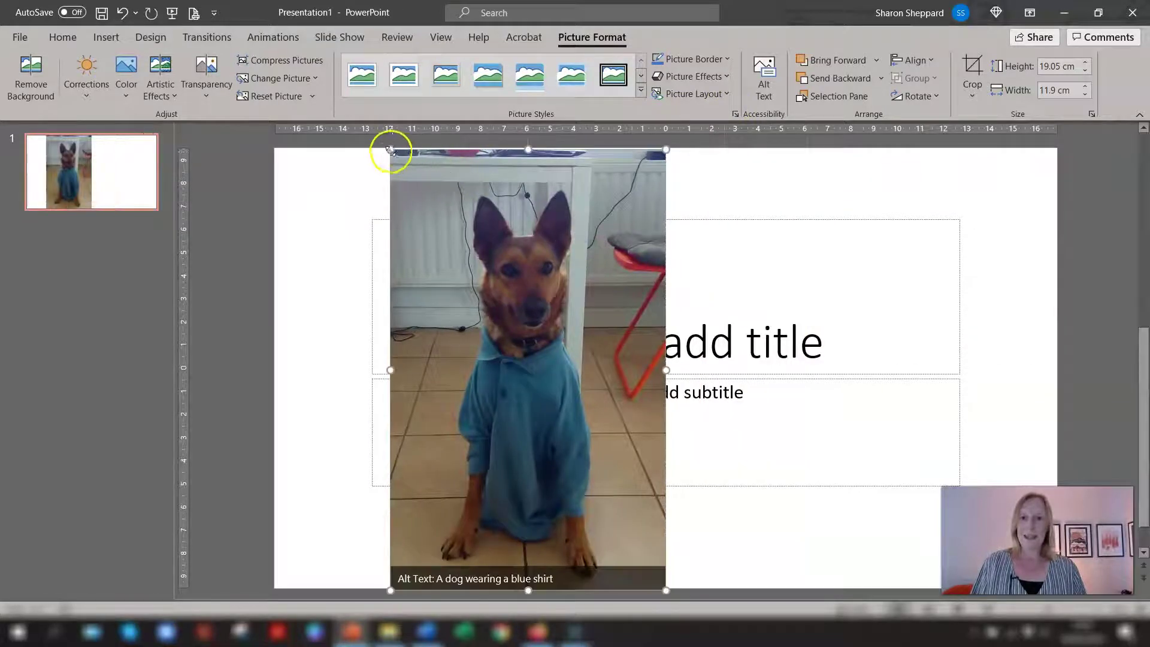
left_click_drag(390, 149, 423, 198)
left_click_drag(544, 345, 519, 321)
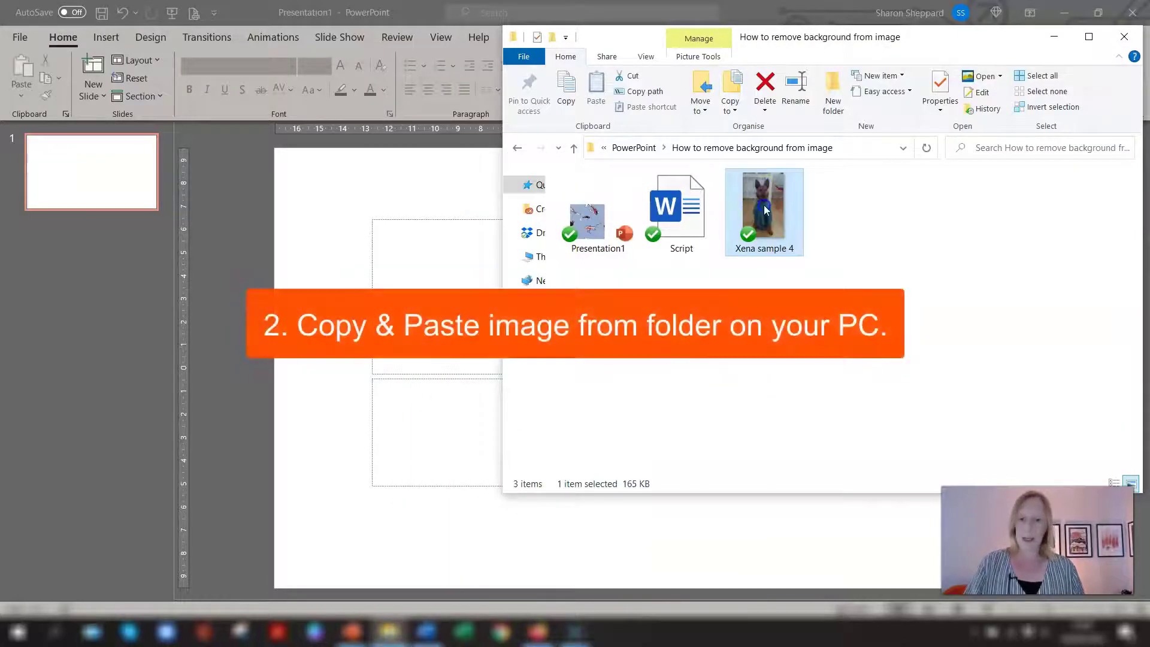
- Paste a copy of the dog photo, shrink it and move it left, then delete it
left_click(342, 275)
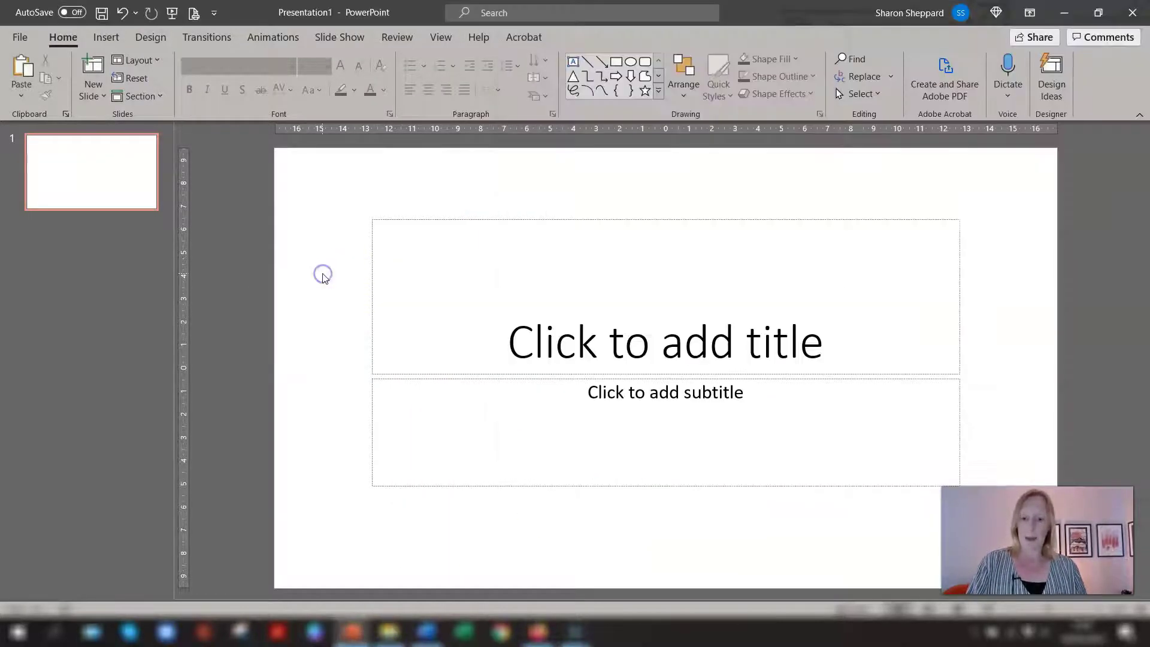
key("ctrl+v")
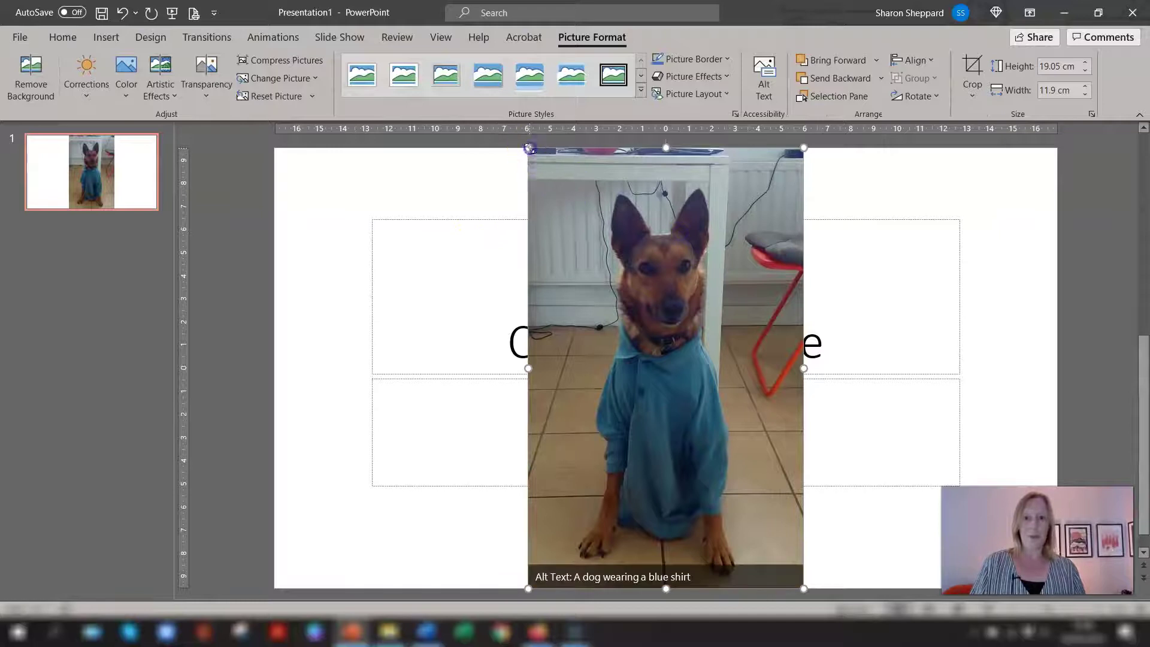
left_click_drag(529, 148, 581, 228)
left_click_drag(676, 287, 439, 231)
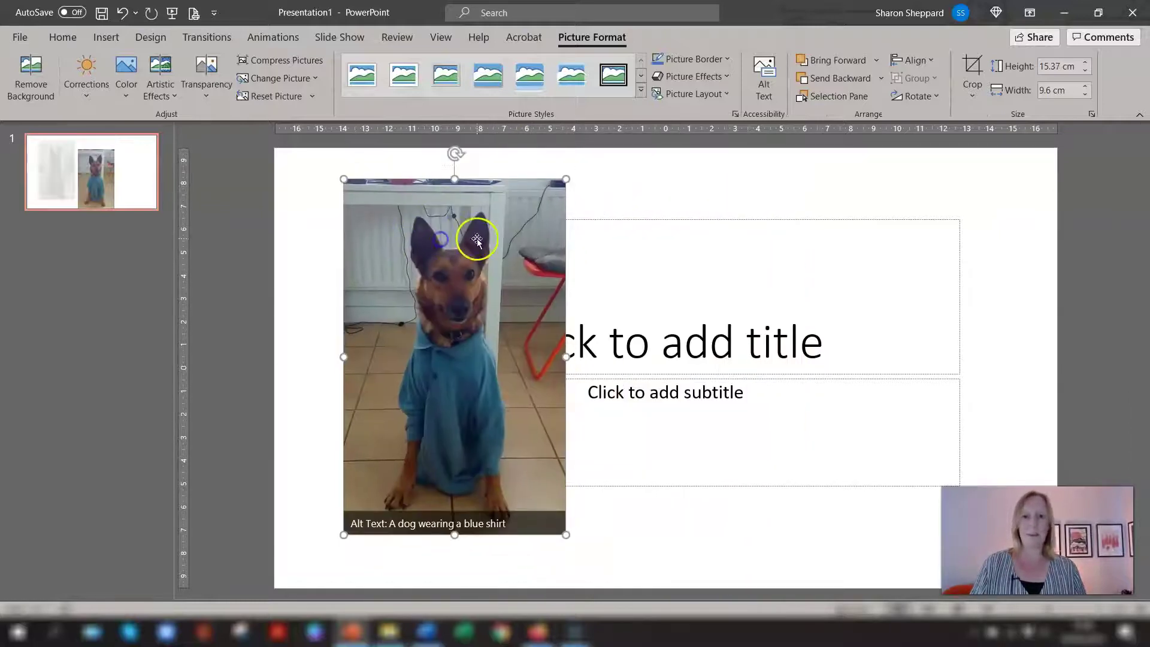
key("Delete")
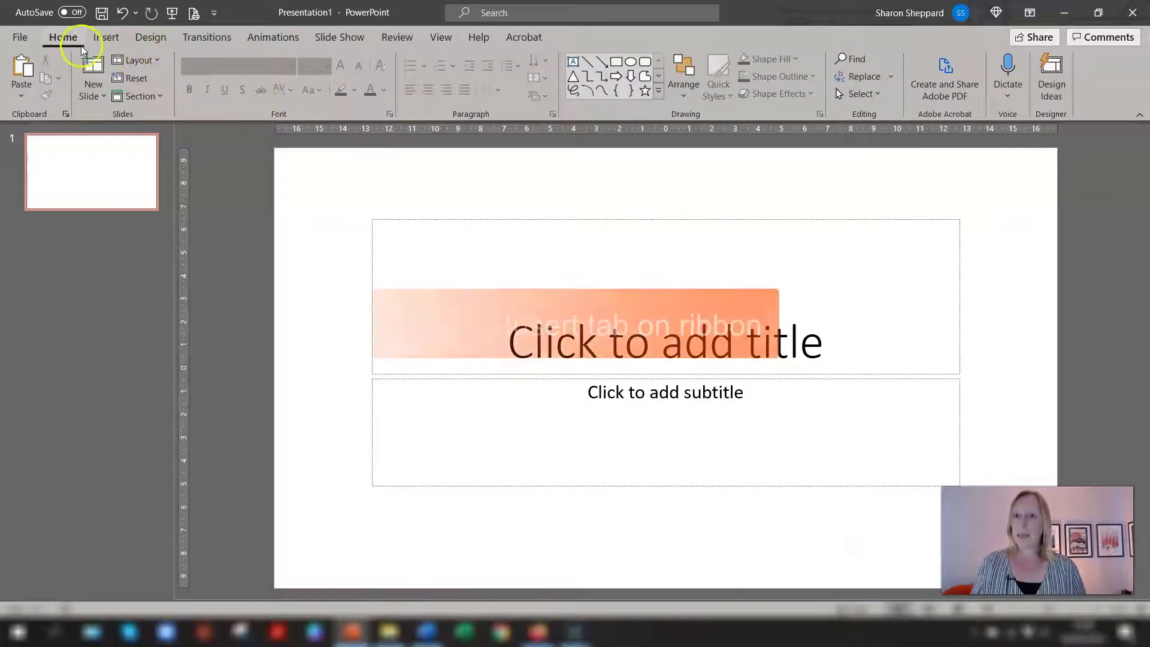
- Browse the Insert picture source options, then dismiss them
left_click(101, 39)
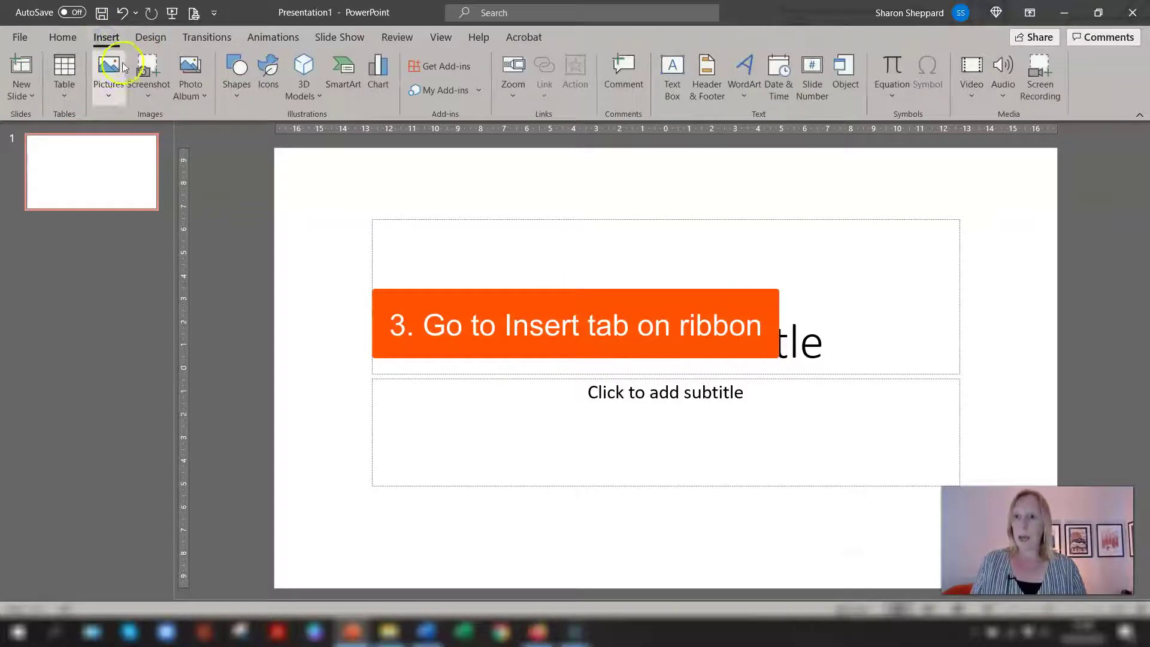
left_click(109, 94)
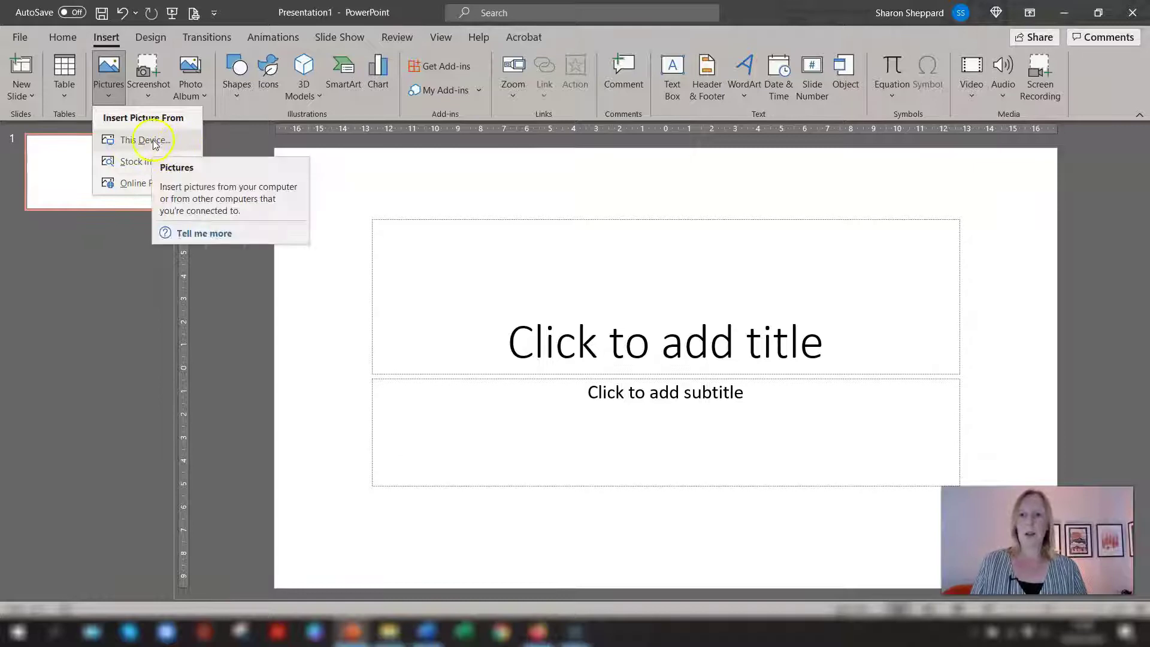
left_click(264, 149)
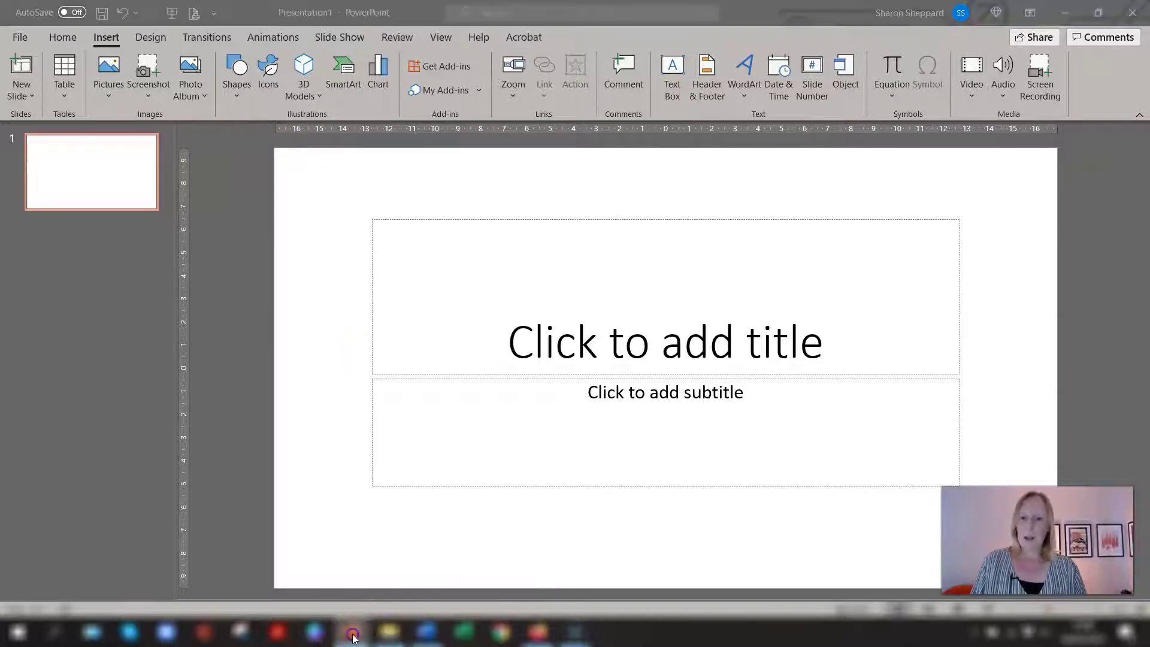
- Switch to the koi presentation and choose Picture Format > Color > Set Transparent Color
mouse_move(359, 638)
left_click(285, 575)
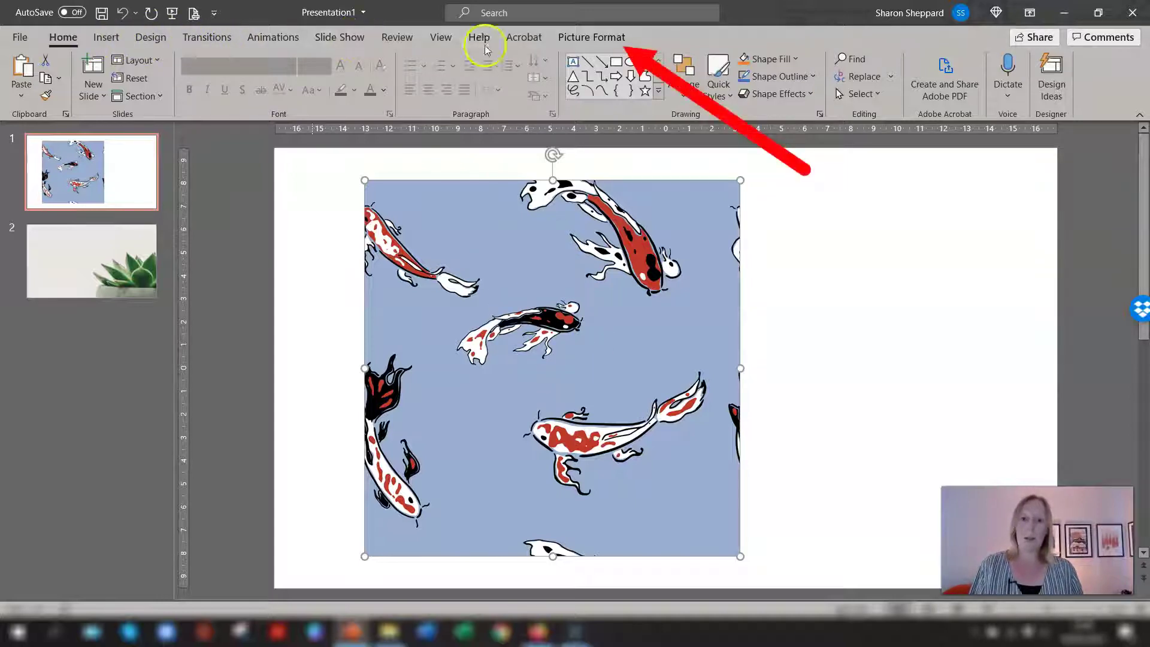
left_click(597, 37)
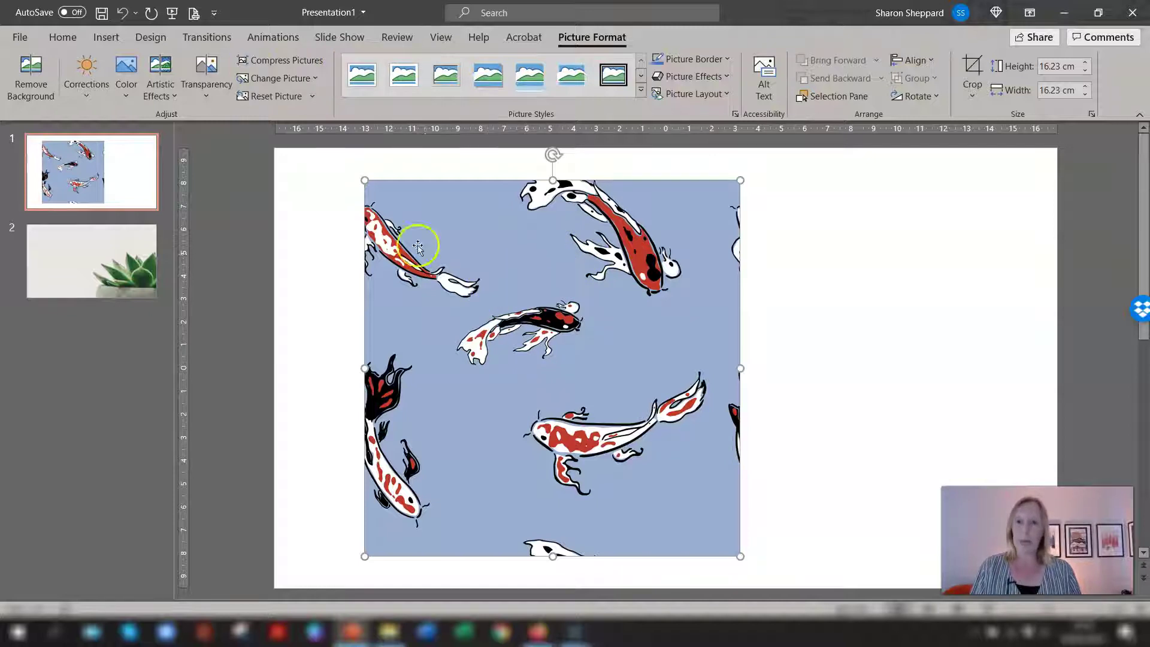
left_click(135, 103)
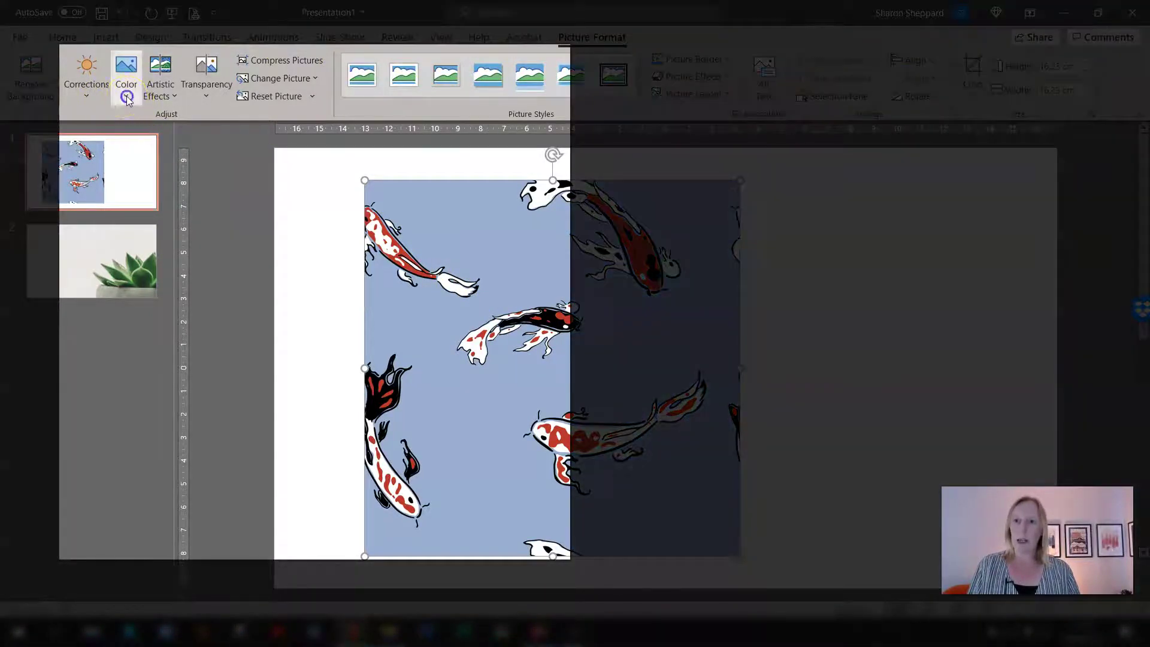
left_click(126, 97)
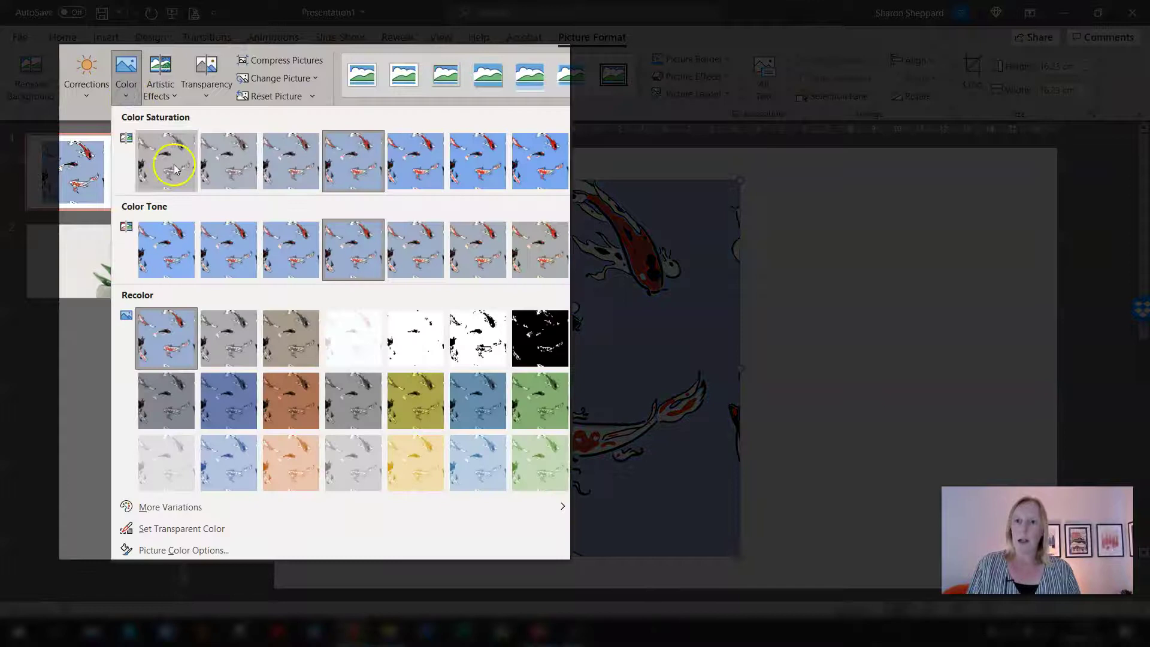
left_click(174, 532)
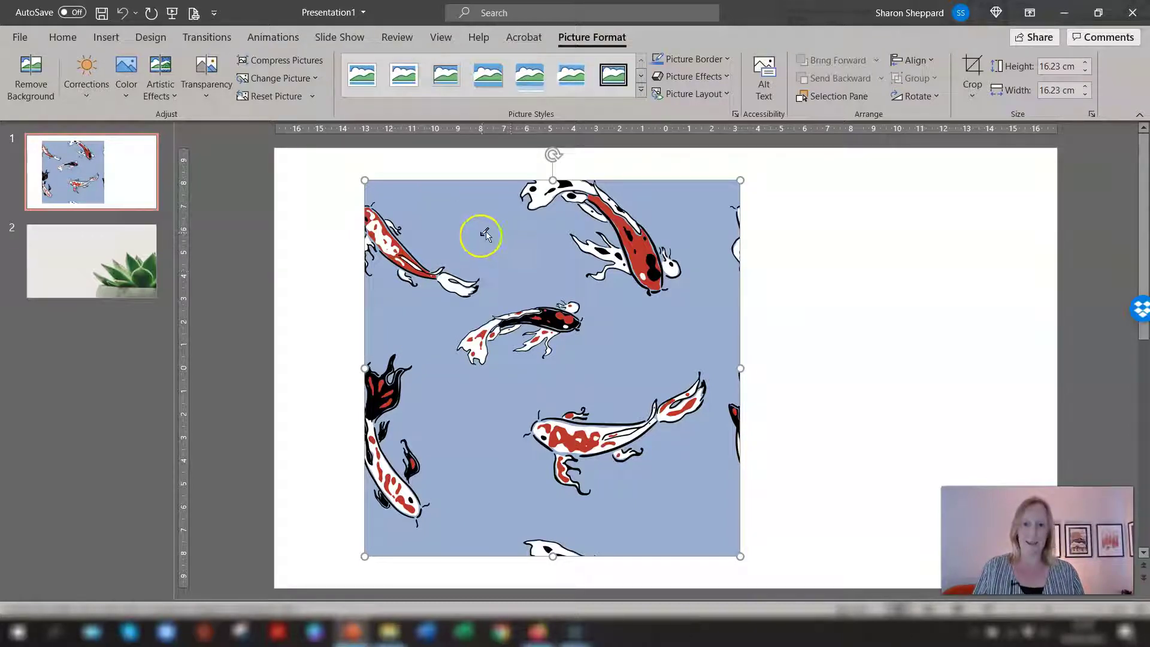
- Make the koi picture's blue background transparent, then shrink the picture and move it up-left
left_click(450, 219)
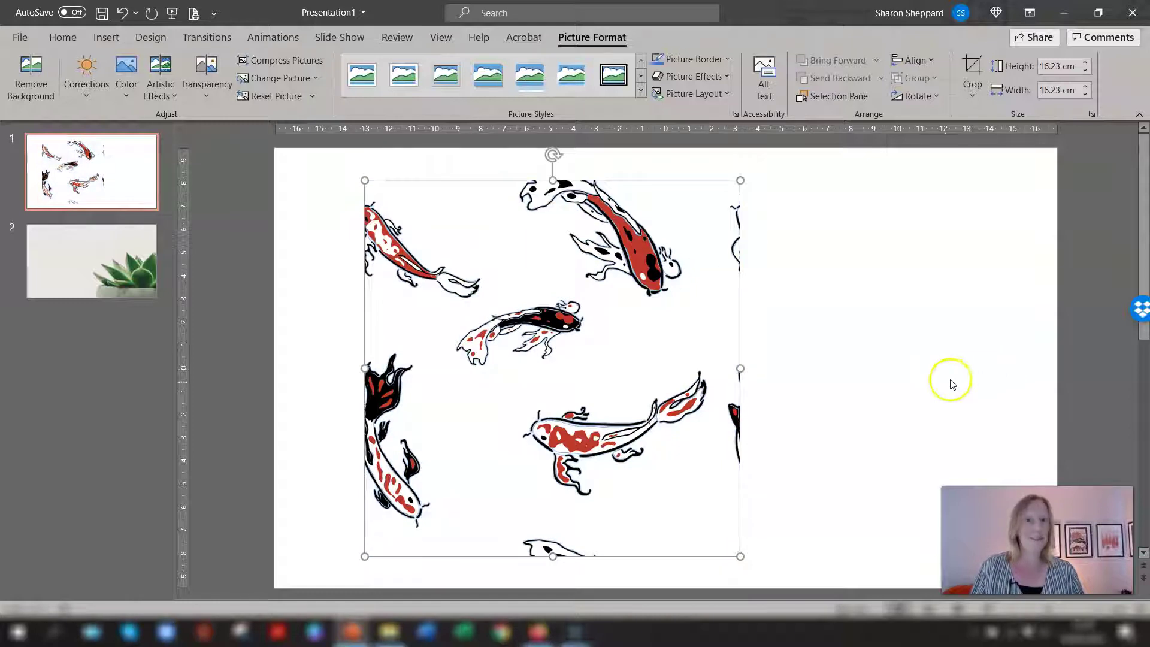
left_click(929, 348)
left_click(539, 329)
left_click_drag(540, 329, 597, 330)
left_click_drag(423, 182, 521, 278)
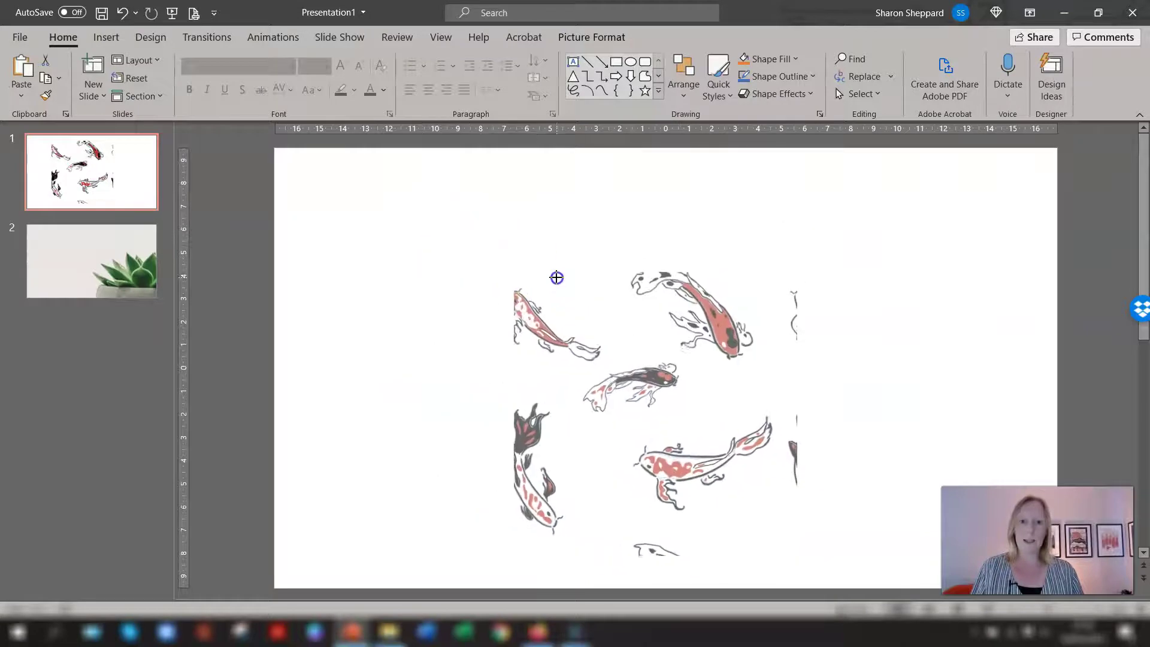
left_click_drag(627, 403, 459, 325)
left_click(743, 205)
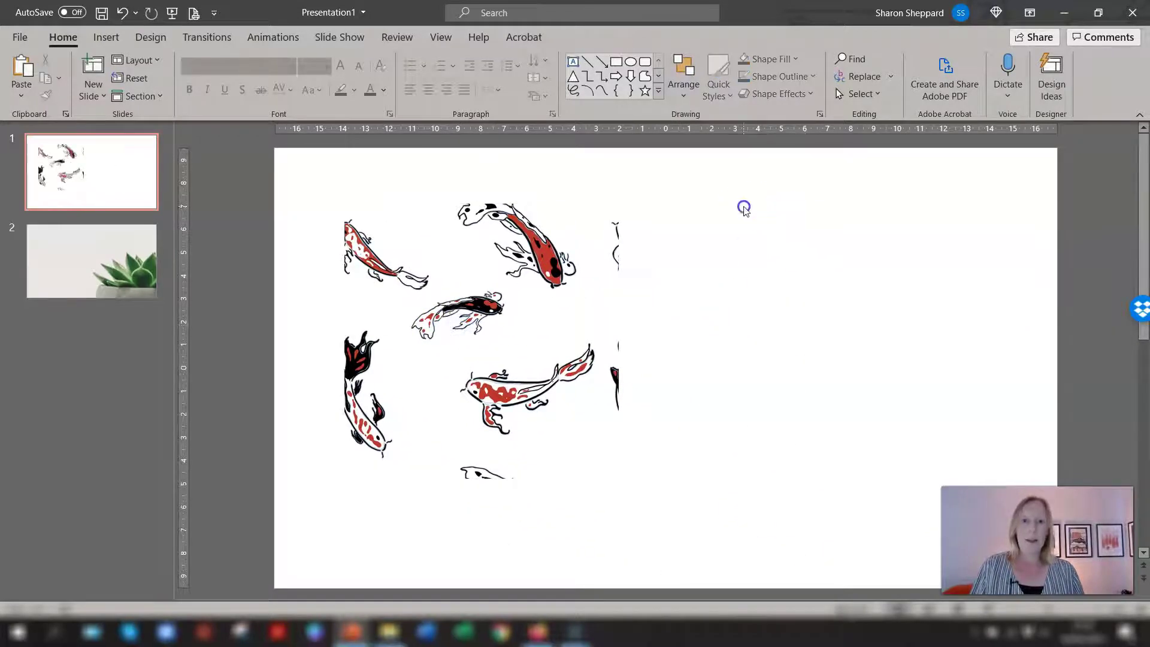
- Give the slide a solid orange background through Format Background
right_click(686, 185)
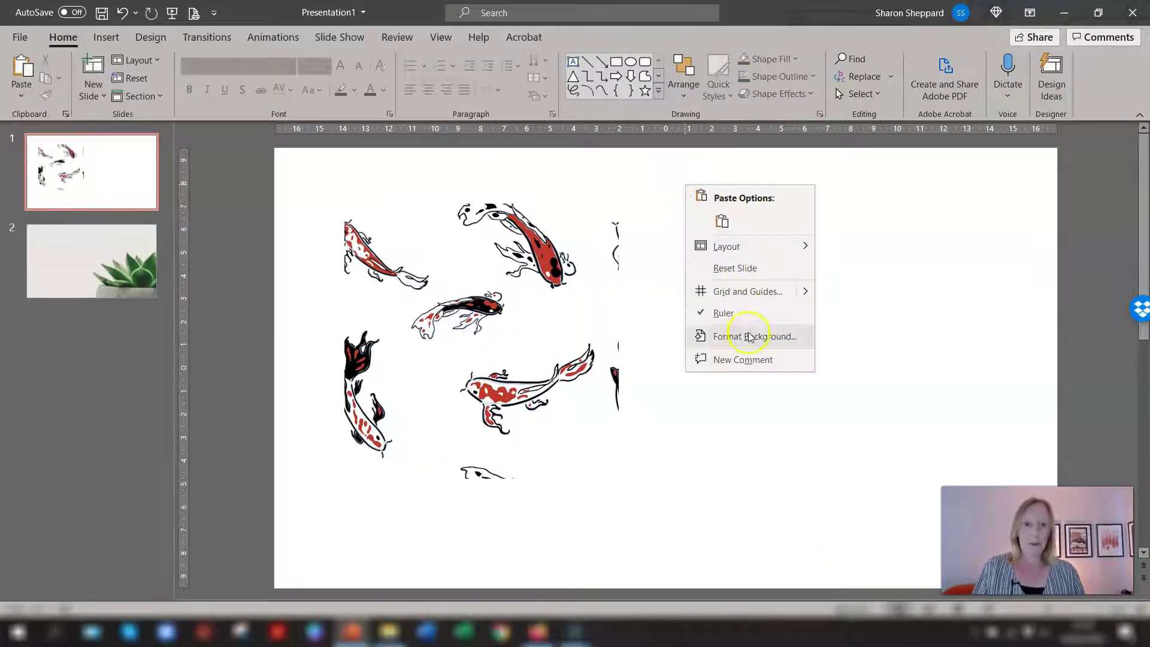
left_click(749, 336)
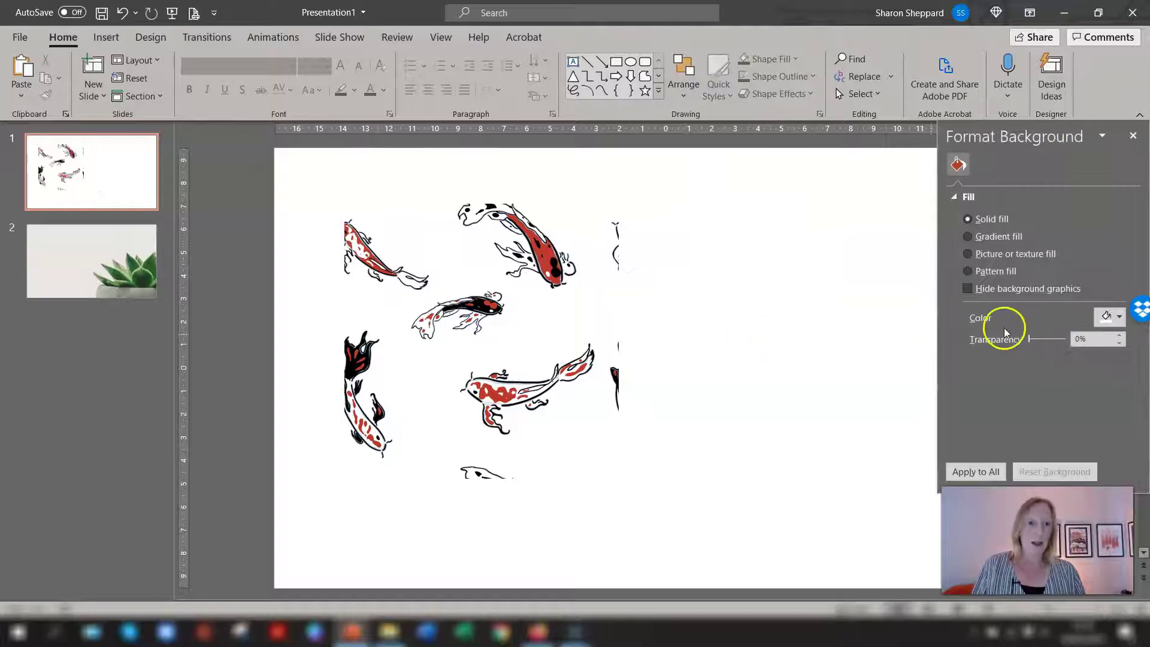
left_click(1108, 317)
left_click(1093, 375)
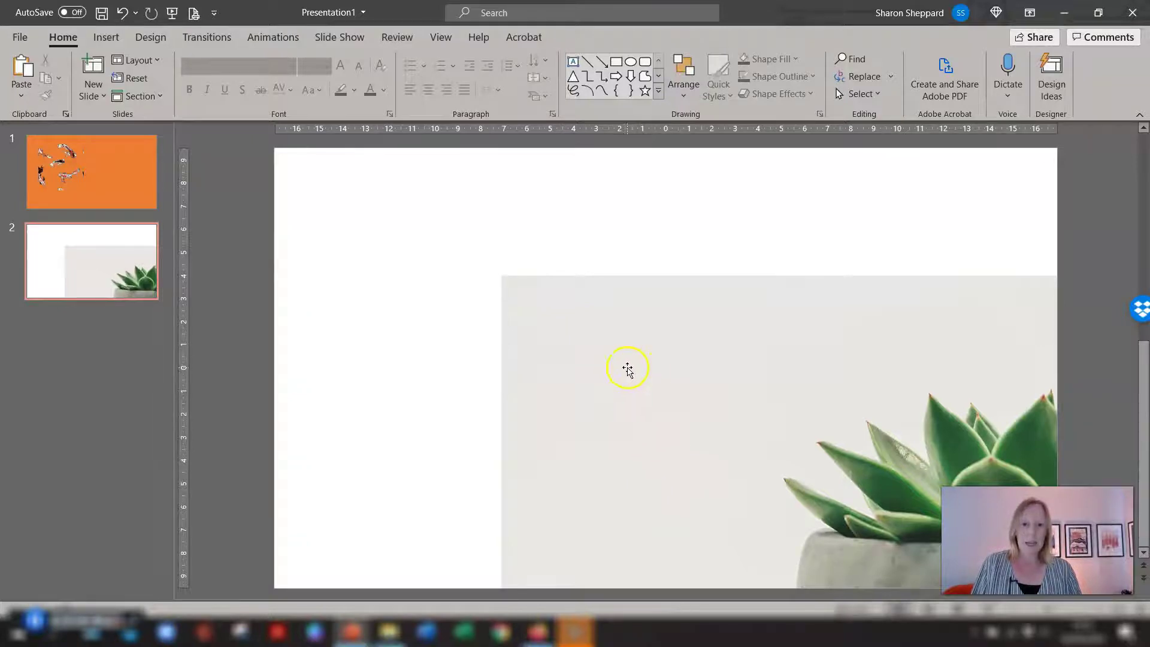
- Use Set Transparent Color on the succulent photo's grey backdrop so the plant sits on the white slide
left_click(624, 367)
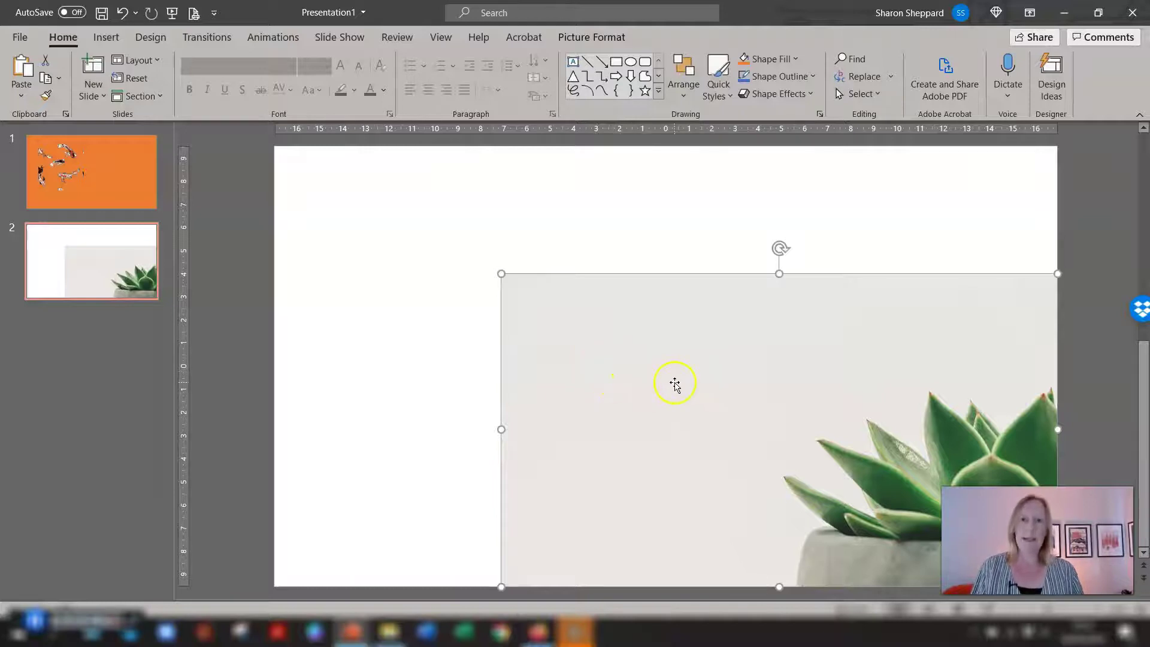
left_click(591, 37)
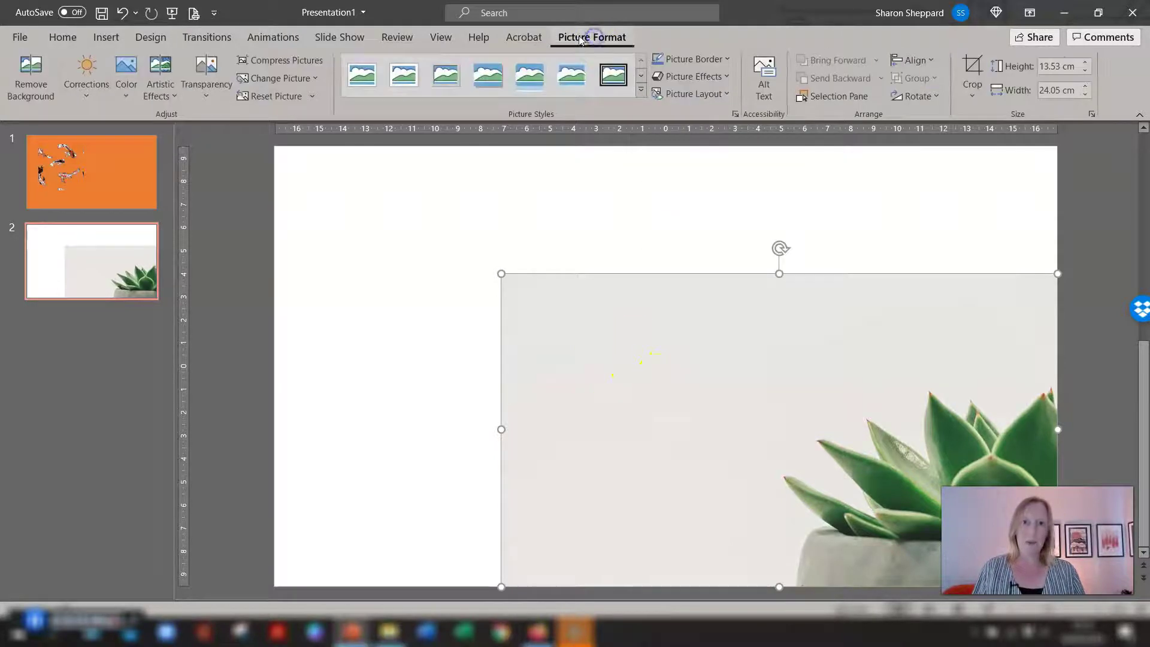
left_click(126, 75)
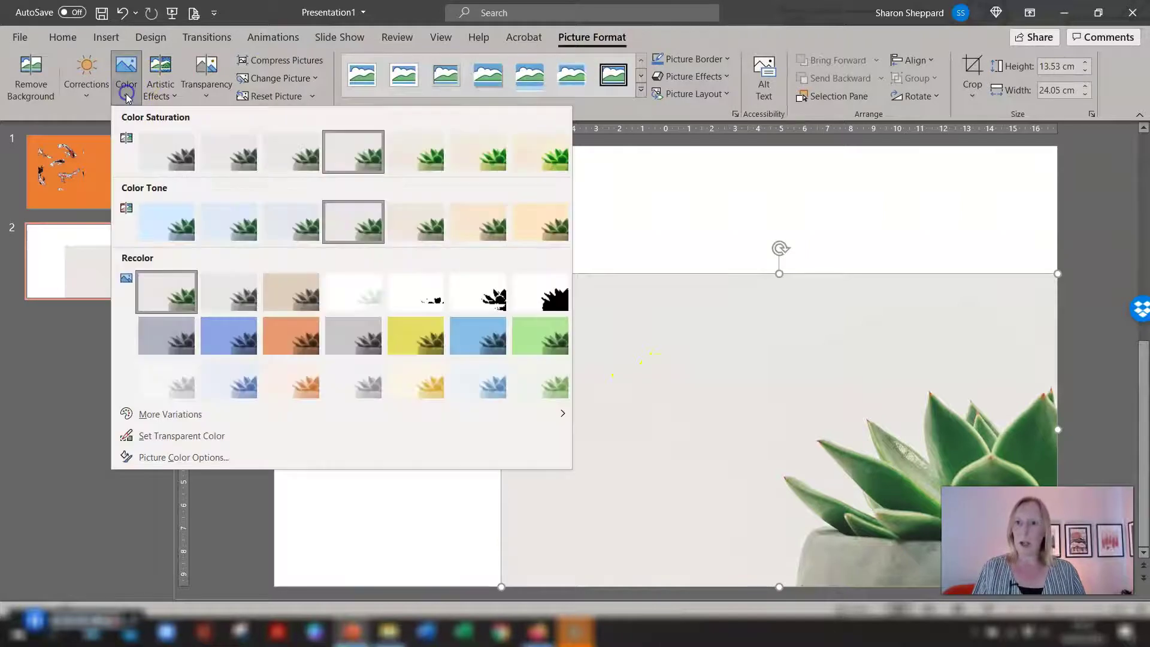
left_click(179, 437)
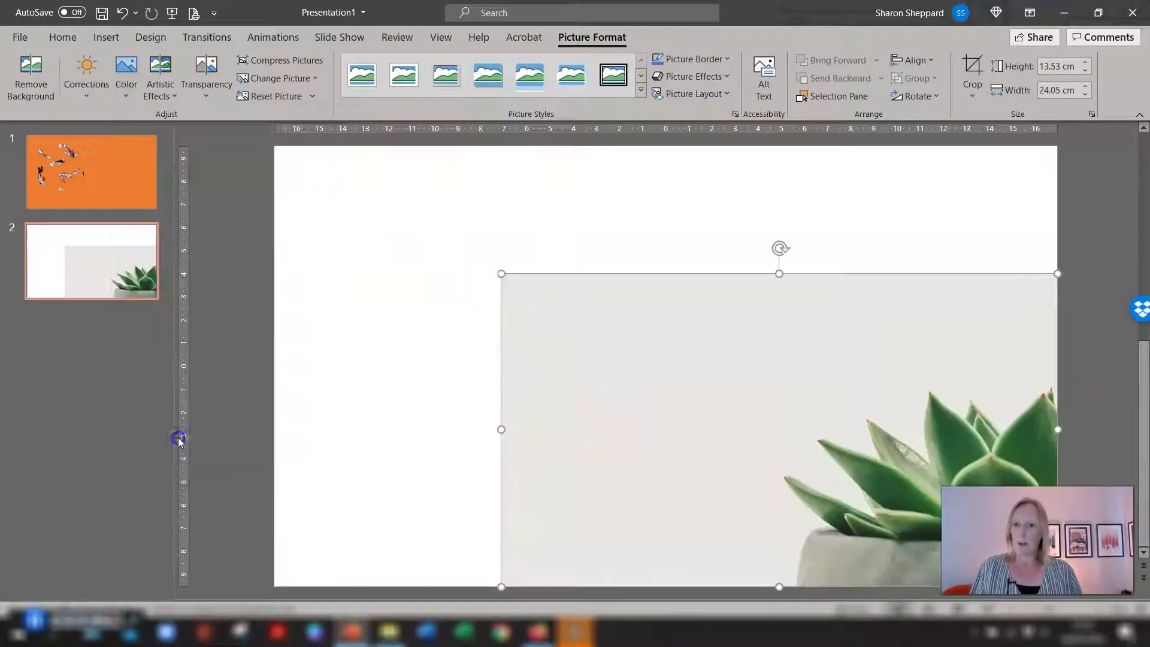
left_click(690, 357)
left_click(440, 290)
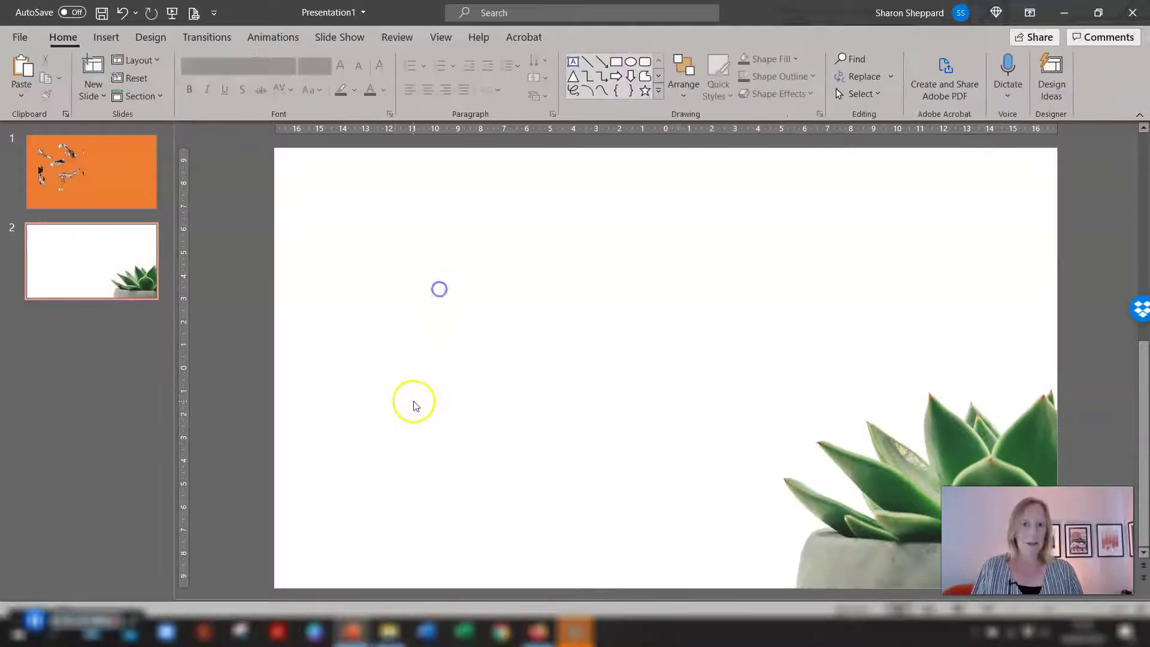
- Give the plant slide a gradient fill background and close the Format Background pane
right_click(354, 218)
left_click(416, 376)
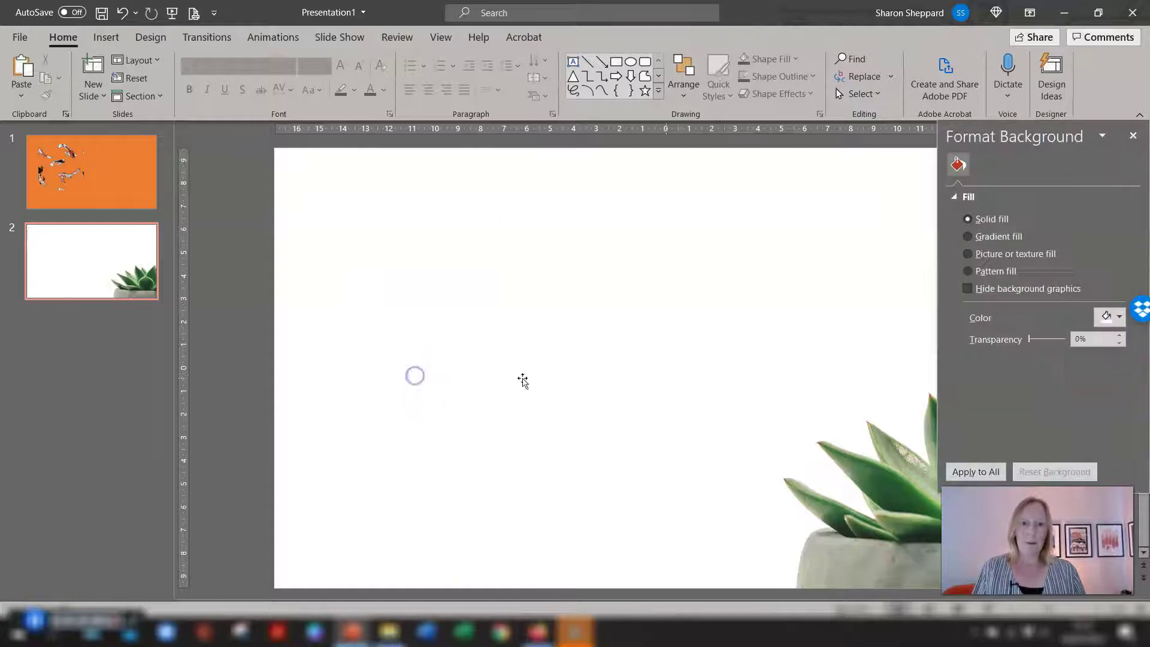
left_click(979, 237)
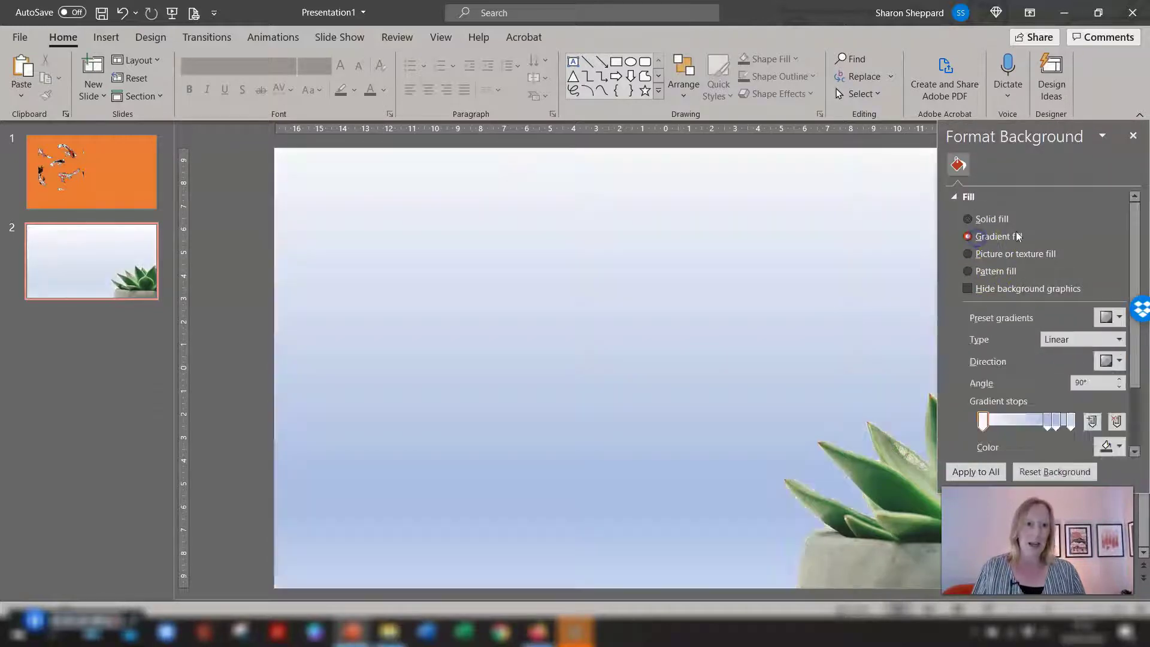
left_click(1133, 135)
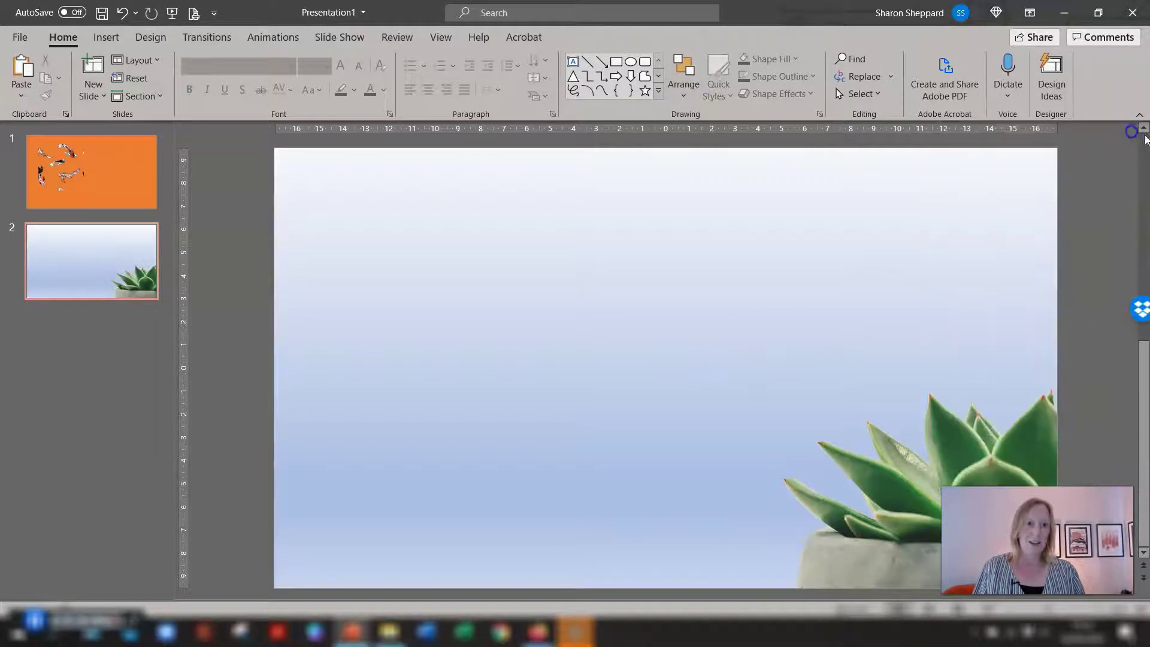
- Move the plant picture toward the upper left of the slide
left_click(579, 326)
left_click_drag(752, 442, 448, 296)
left_click(730, 275)
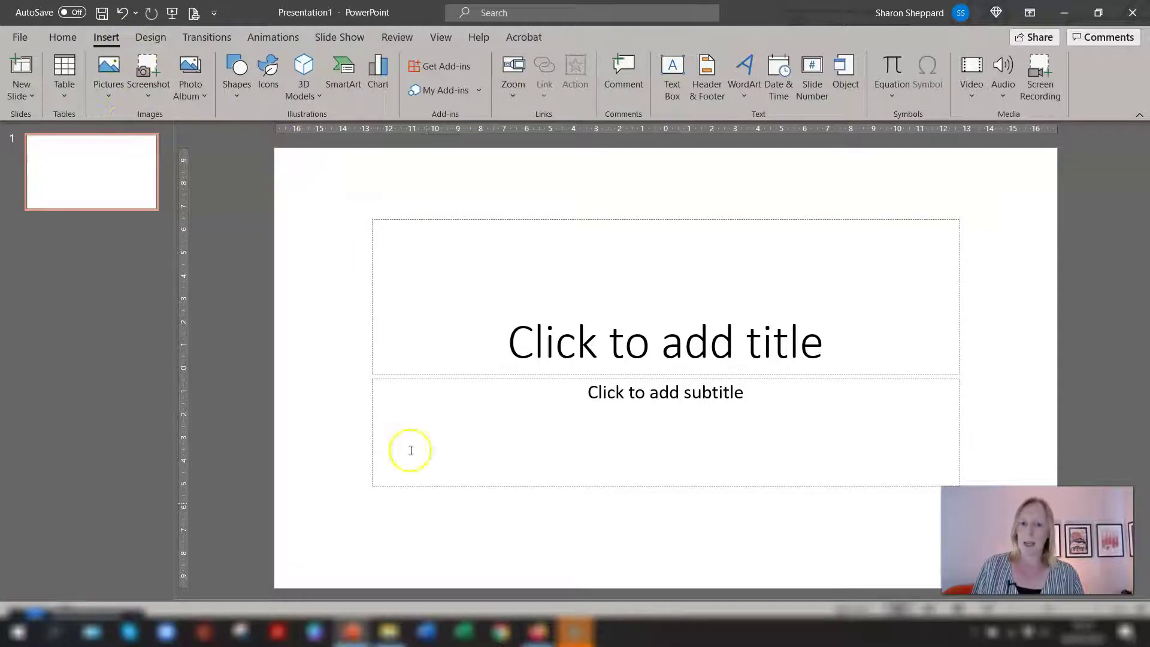
- Drag the Xena sample 4 photo from File Explorer onto the slide and shrink it slightly
left_click(388, 630)
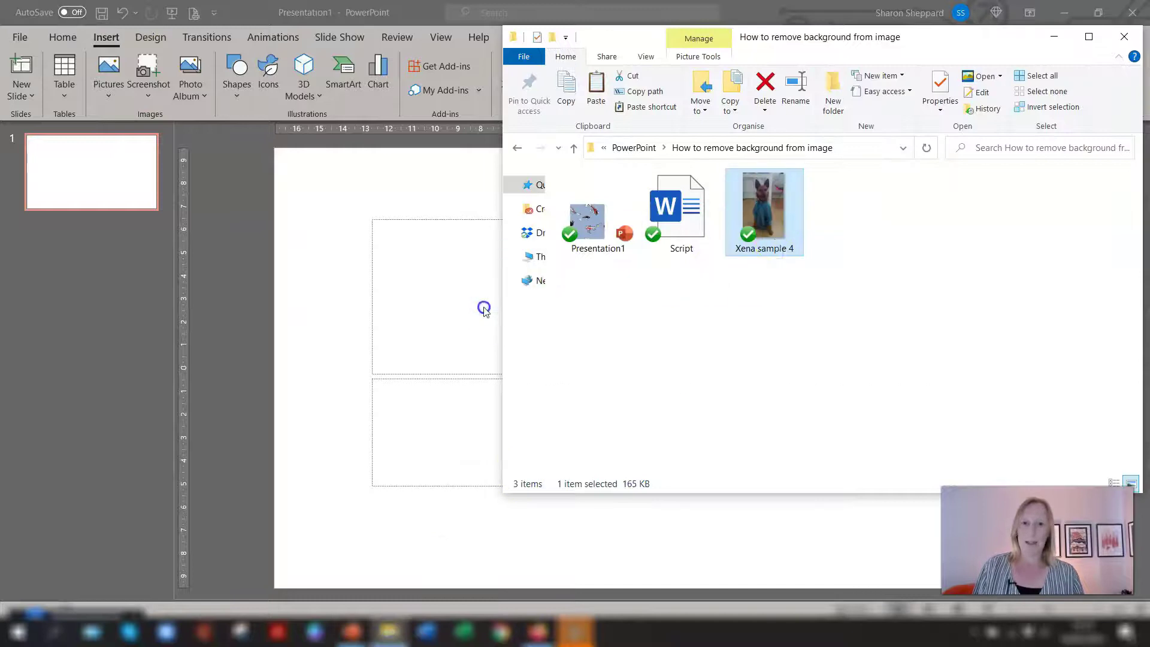
left_click_drag(367, 315, 360, 311)
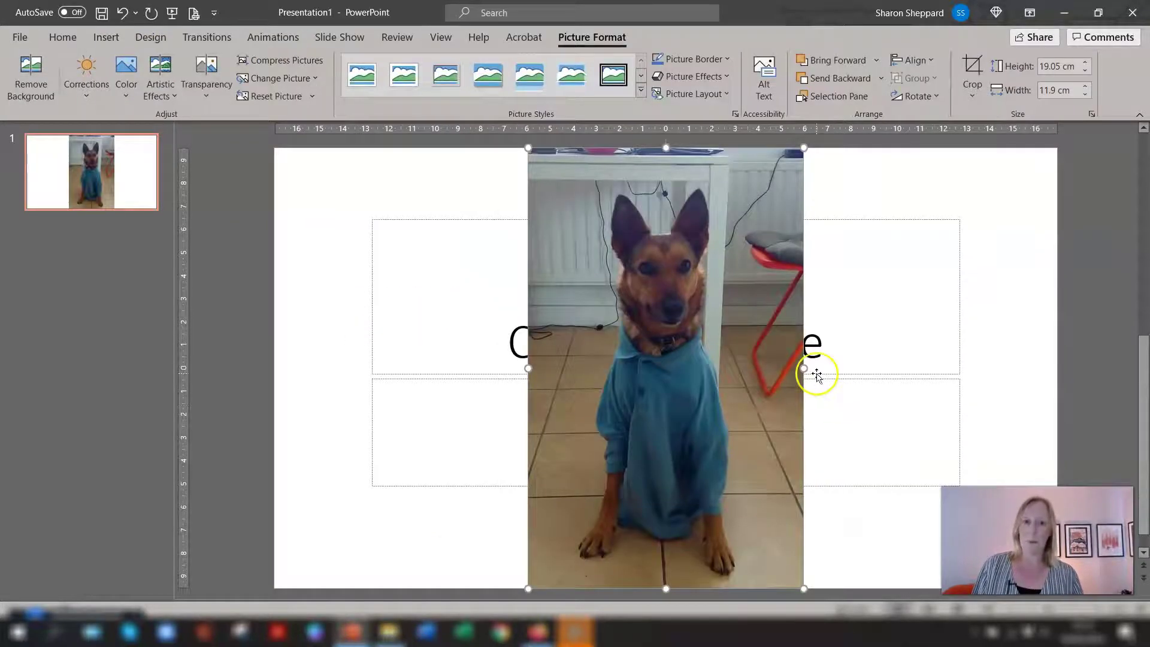
left_click_drag(528, 148, 539, 216)
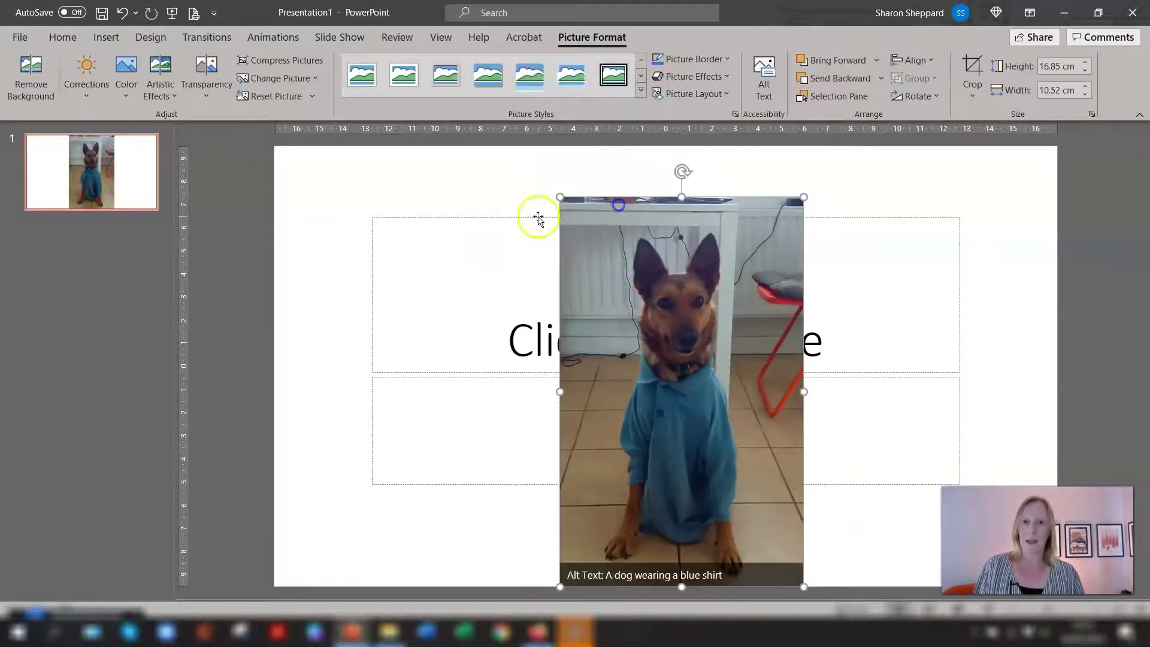
left_click(324, 233)
- Switch the slide to the Blank layout and move the dog photo left
left_click(136, 60)
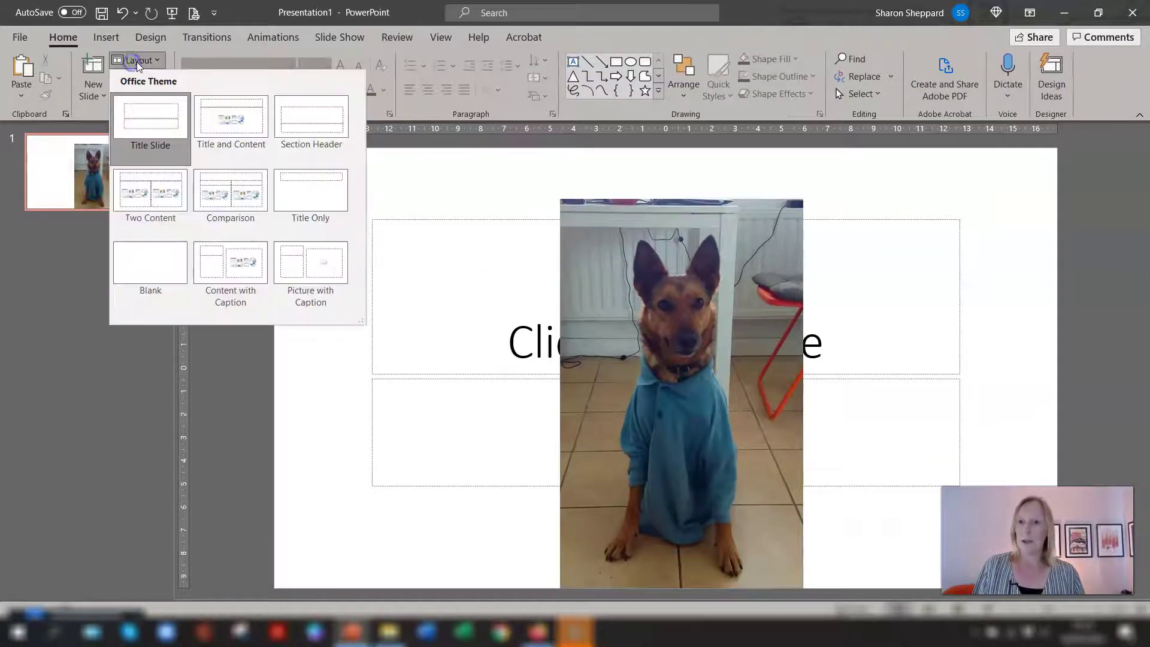
left_click(182, 245)
left_click_drag(665, 341, 501, 306)
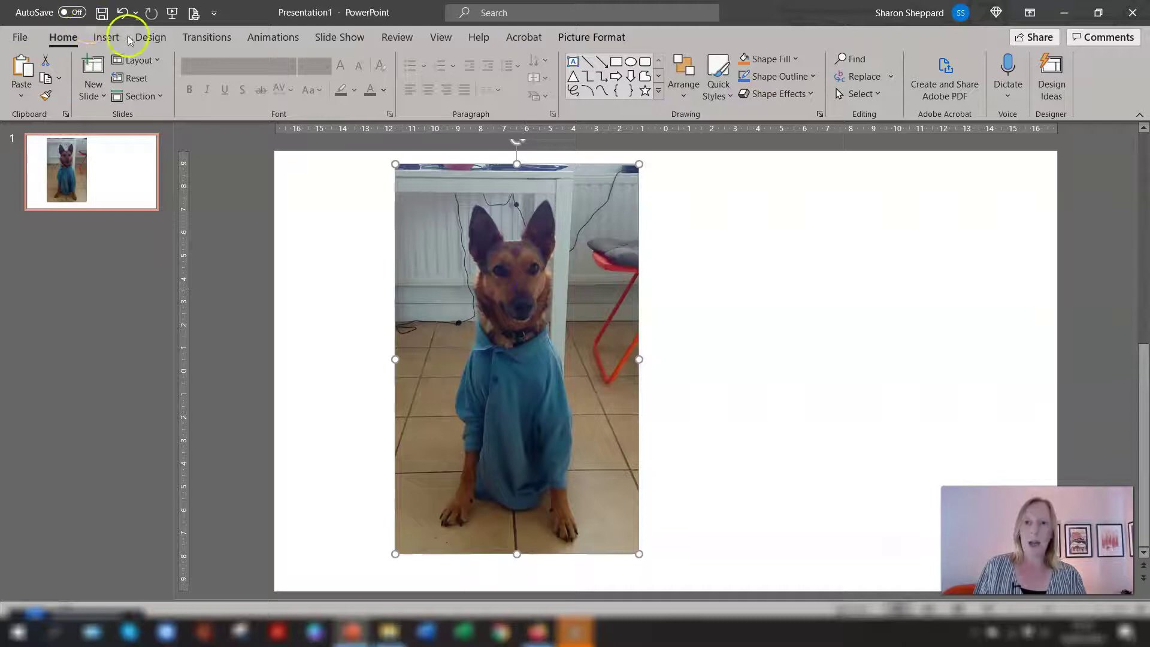
- Run Remove Background on the dog photo and inspect the magenta areas marked for removal
left_click(585, 39)
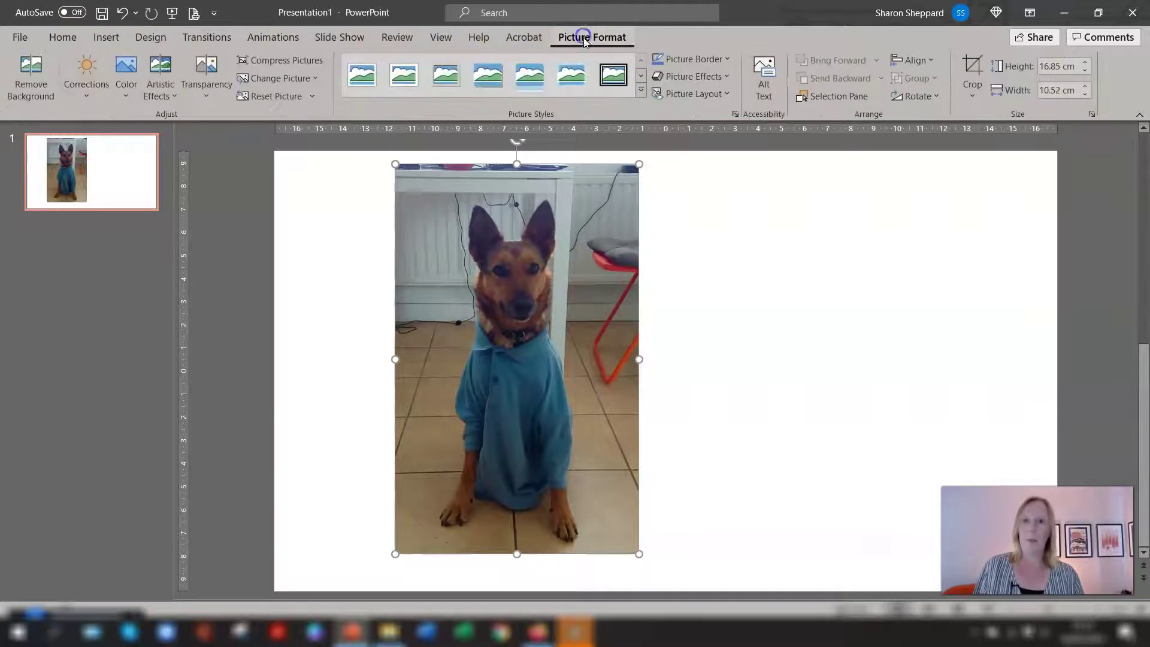
left_click(39, 85)
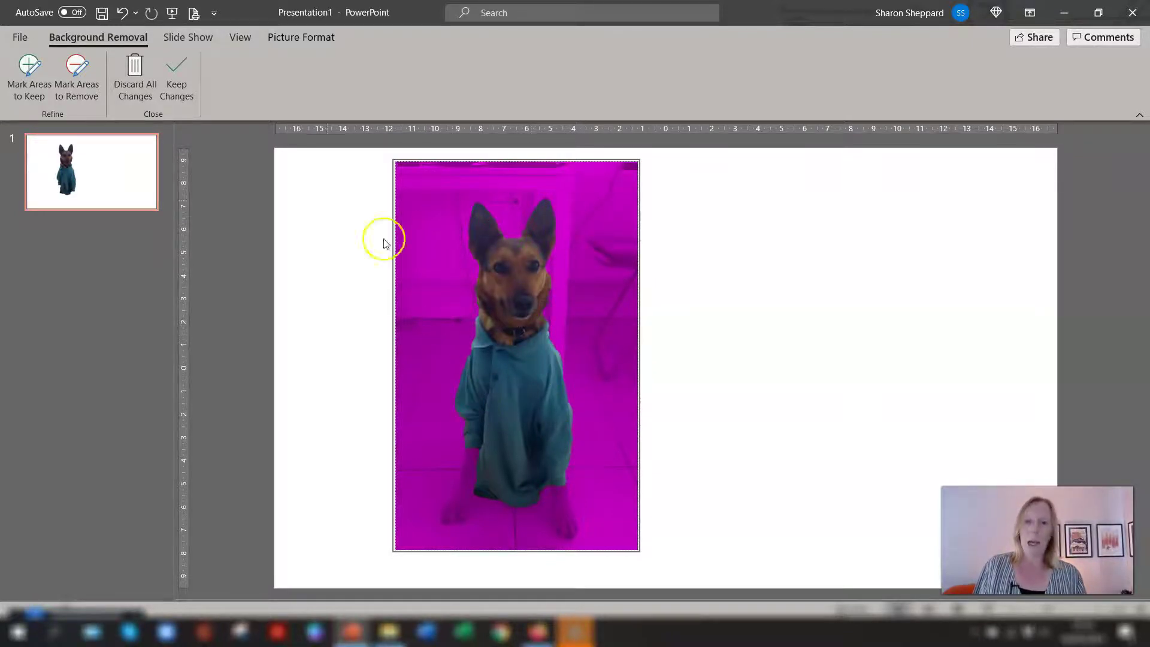
left_click(46, 82)
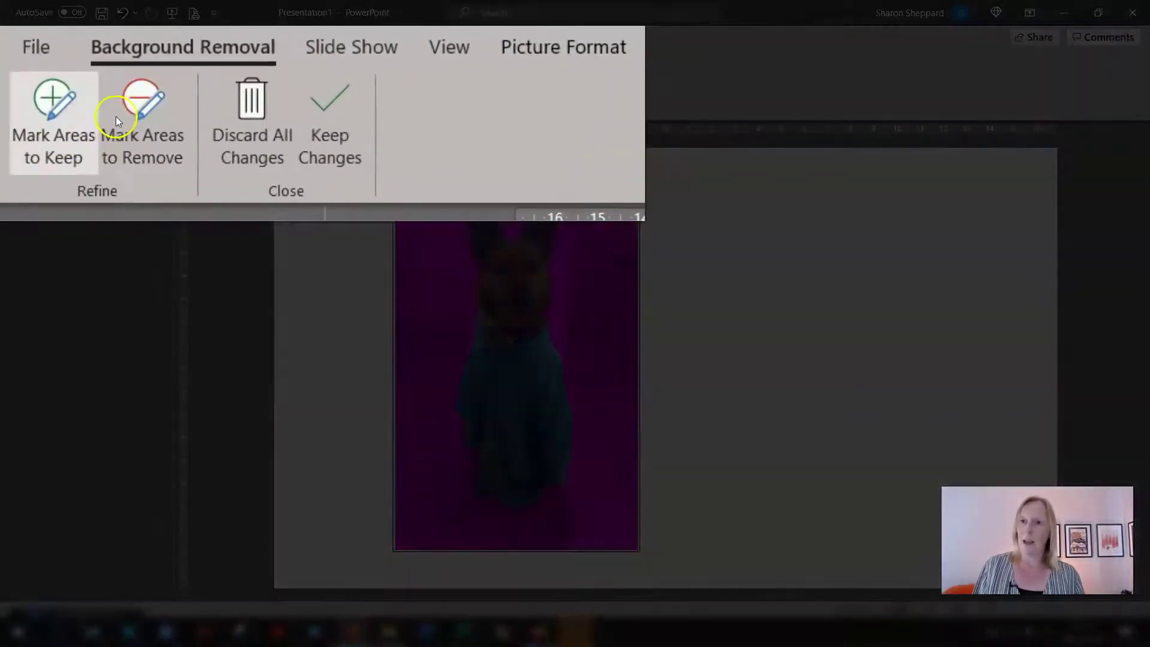
left_click(164, 118)
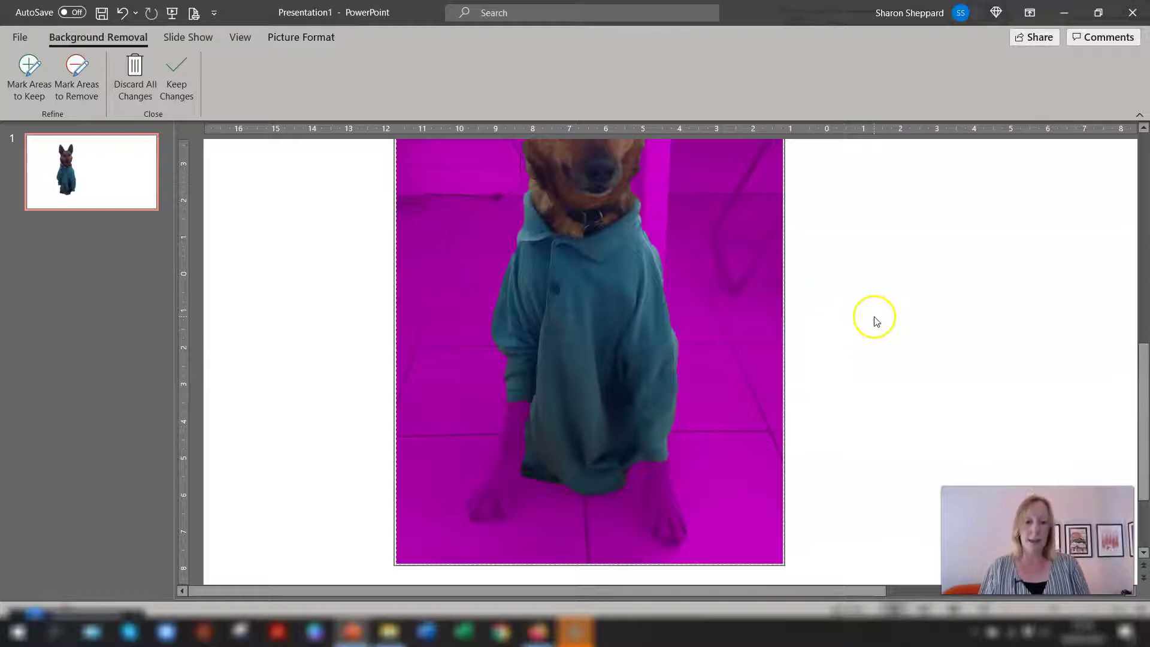
scroll(531, 424, "up", 5)
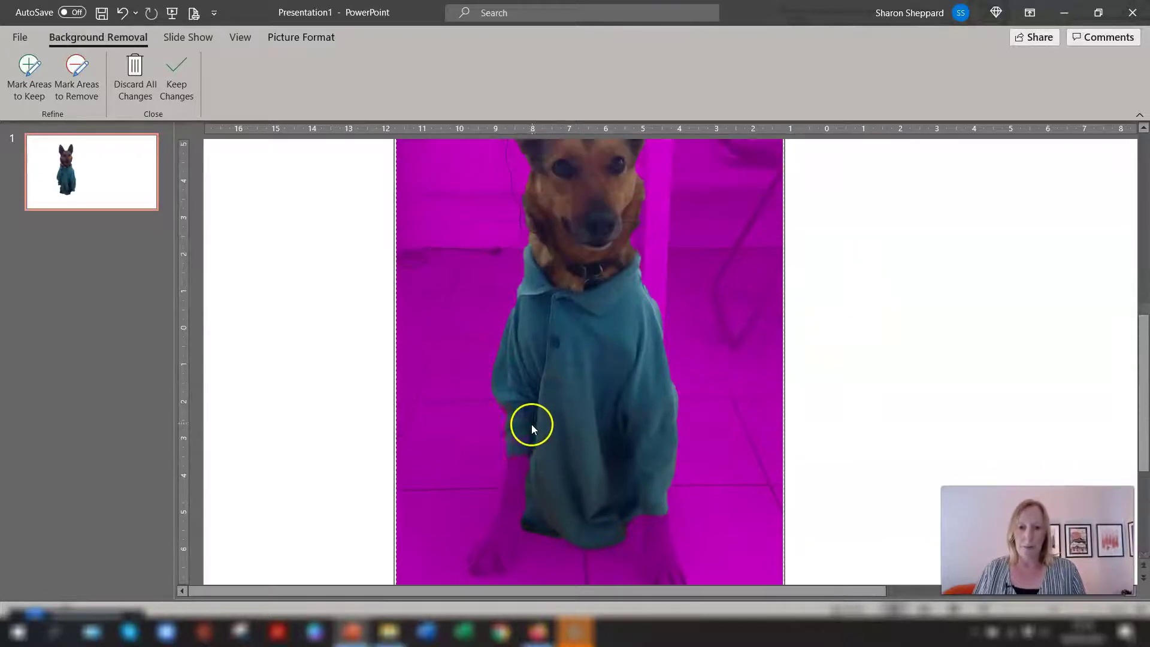
scroll(577, 403, "down", 4)
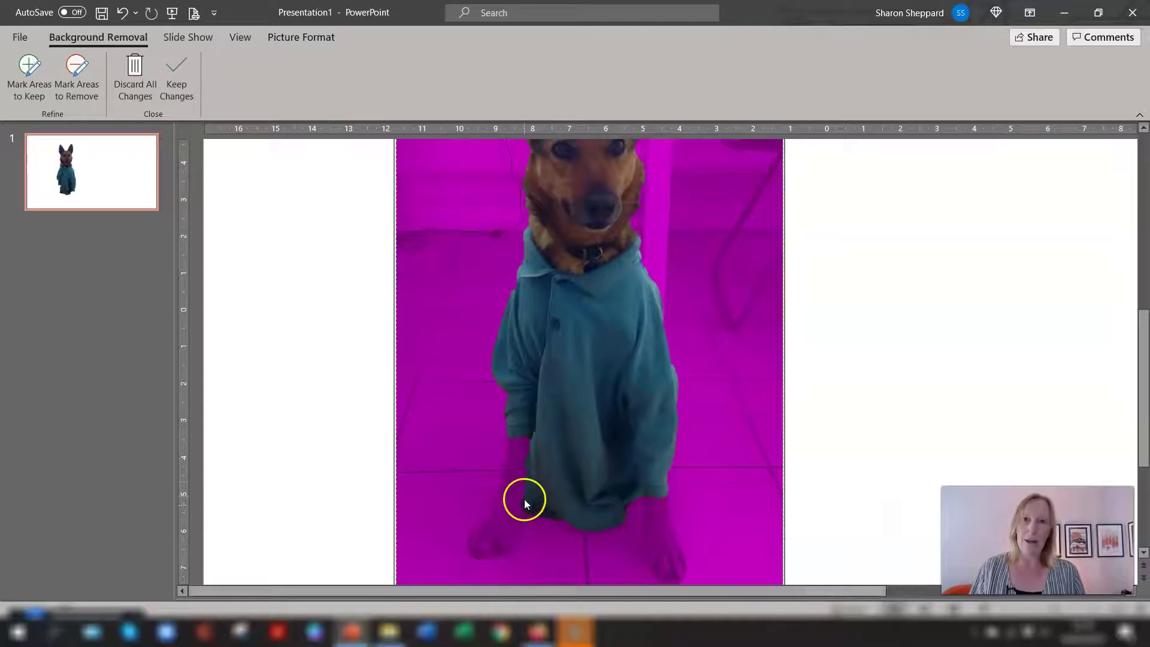
scroll(593, 414, "down", 2)
scroll(594, 412, "down", 1)
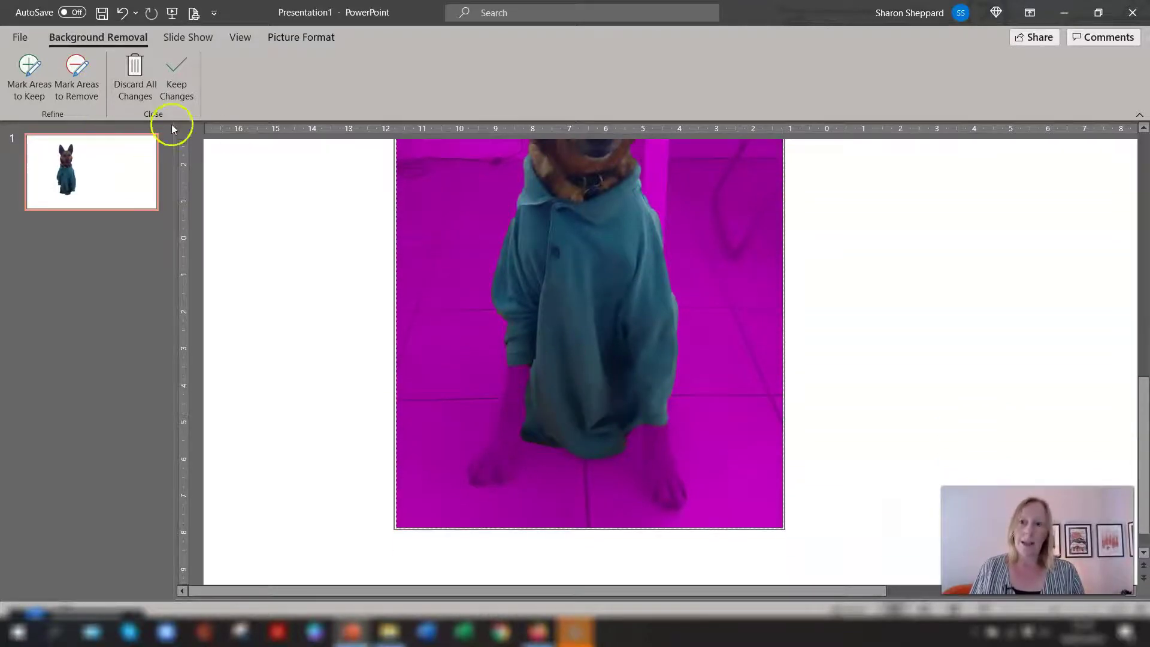
- With Mark Areas to Keep, mark both front legs, paws and the floor between them to keep
left_click(23, 72)
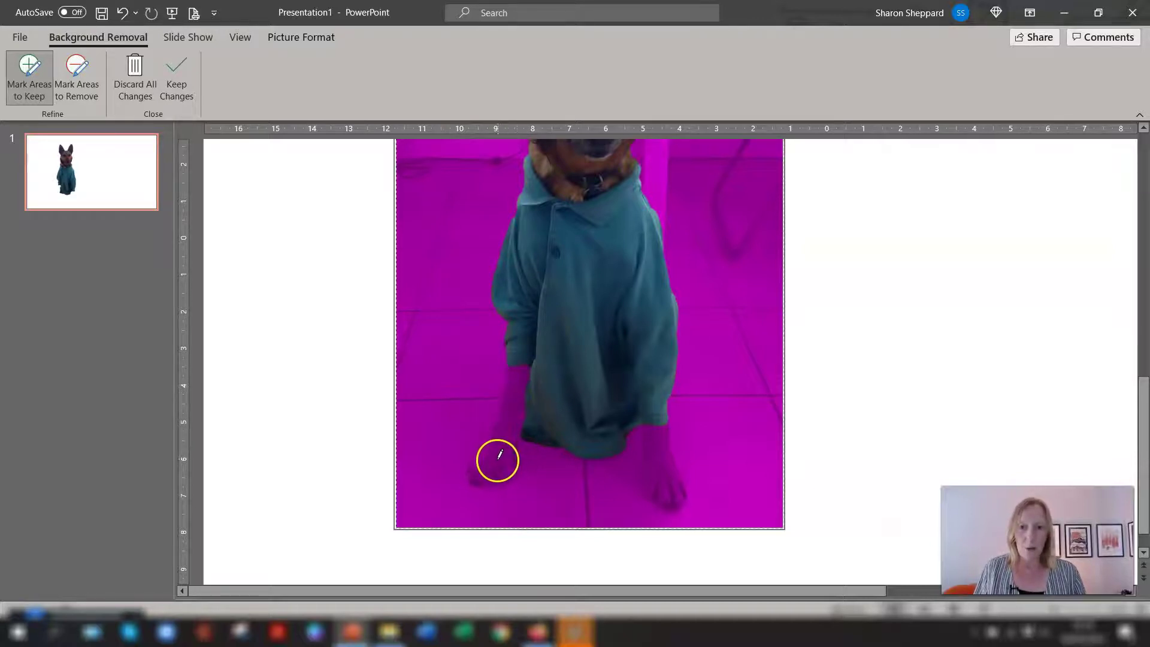
left_click_drag(517, 398, 521, 379)
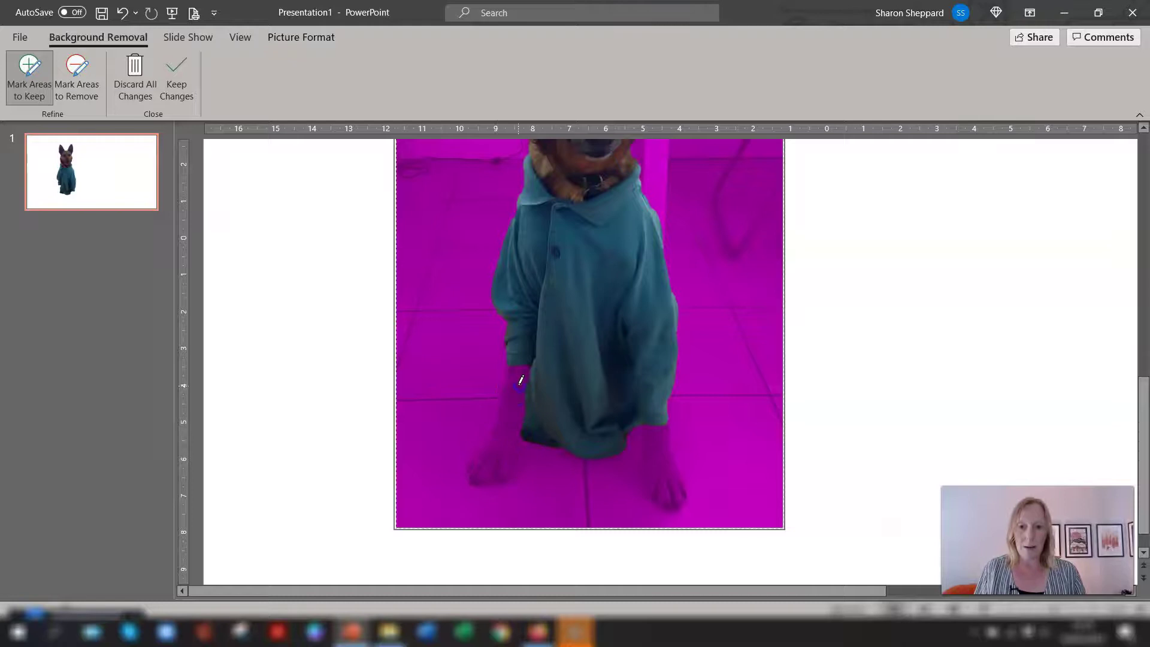
left_click(505, 439)
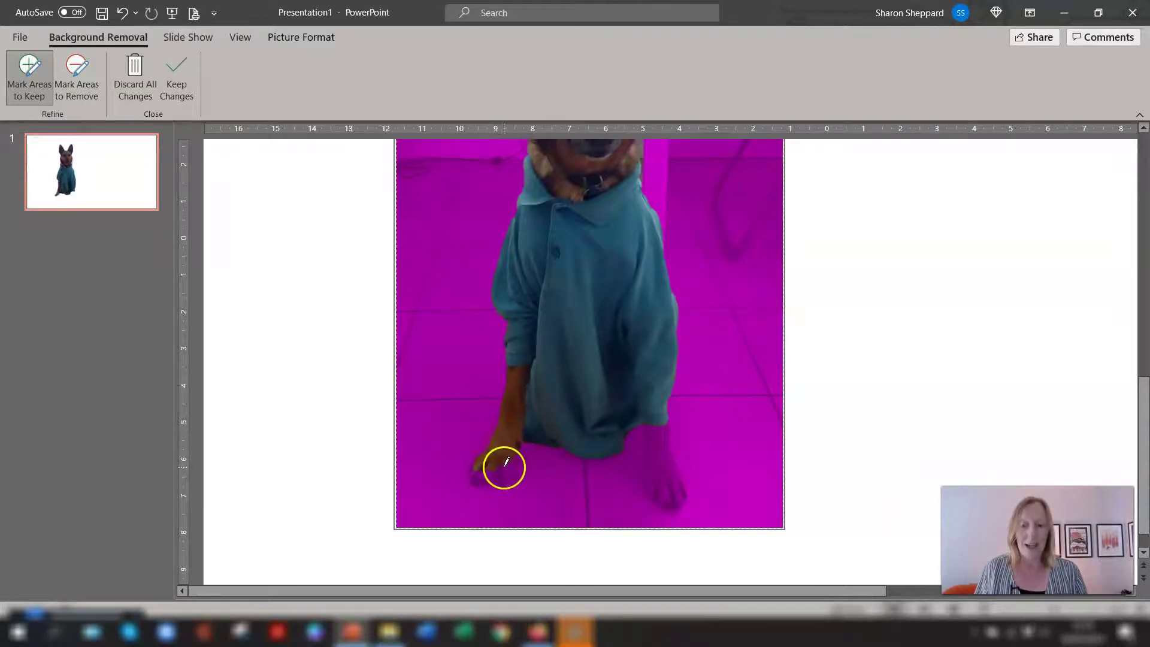
left_click(506, 462)
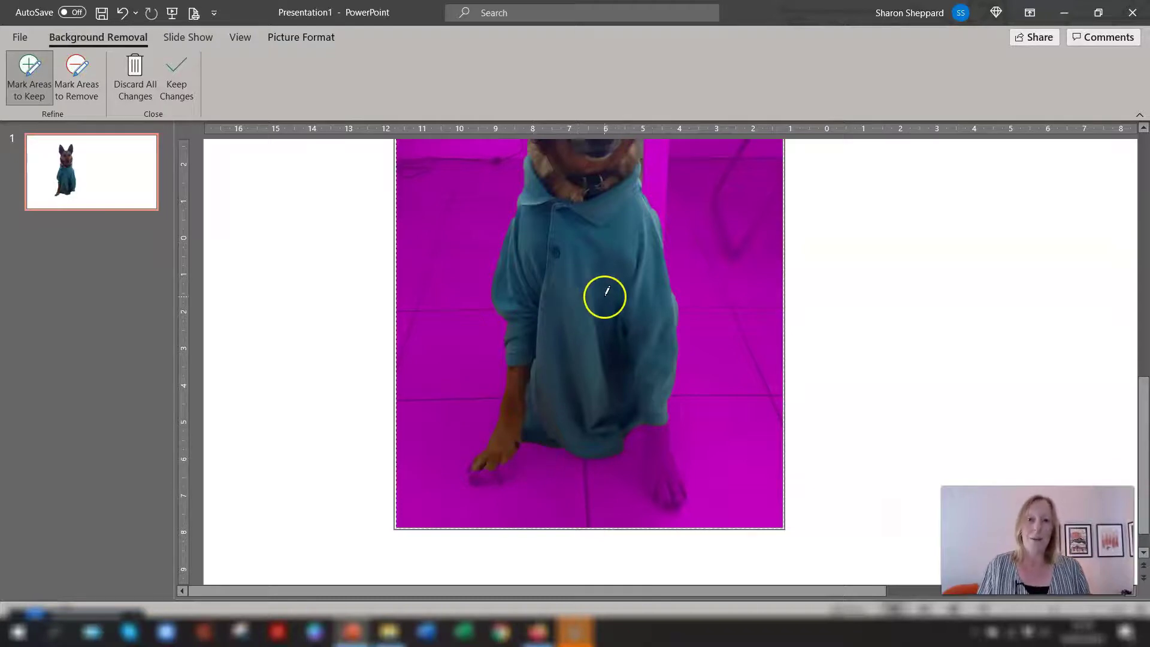
scroll(986, 360, "up", 4)
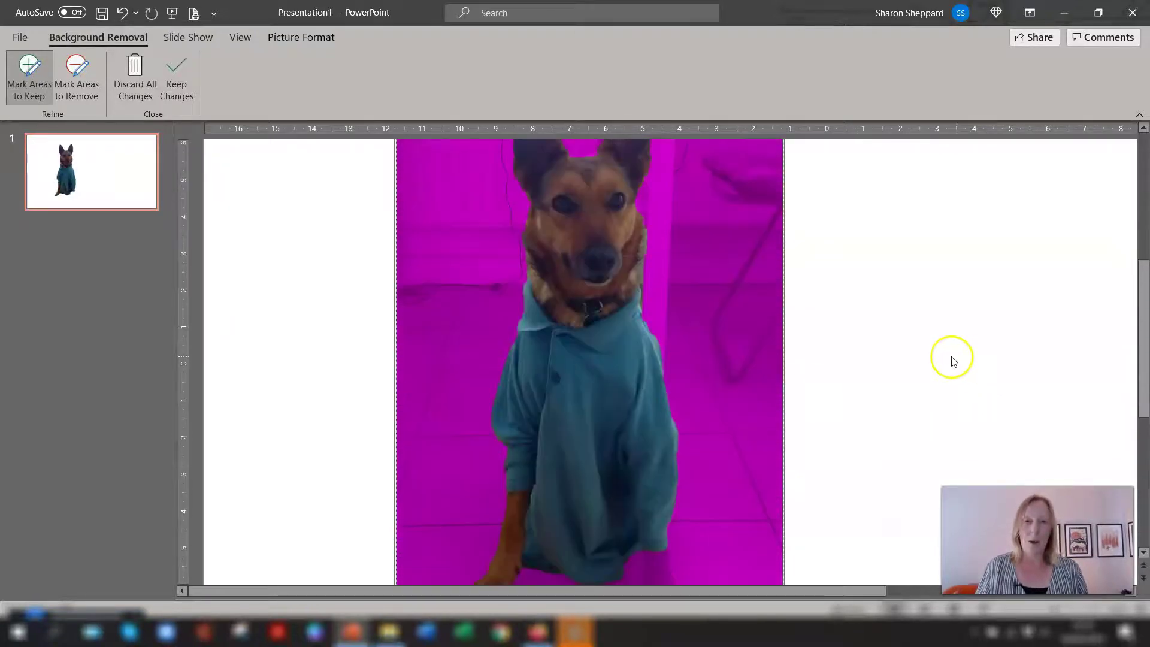
scroll(869, 293, "down", 4)
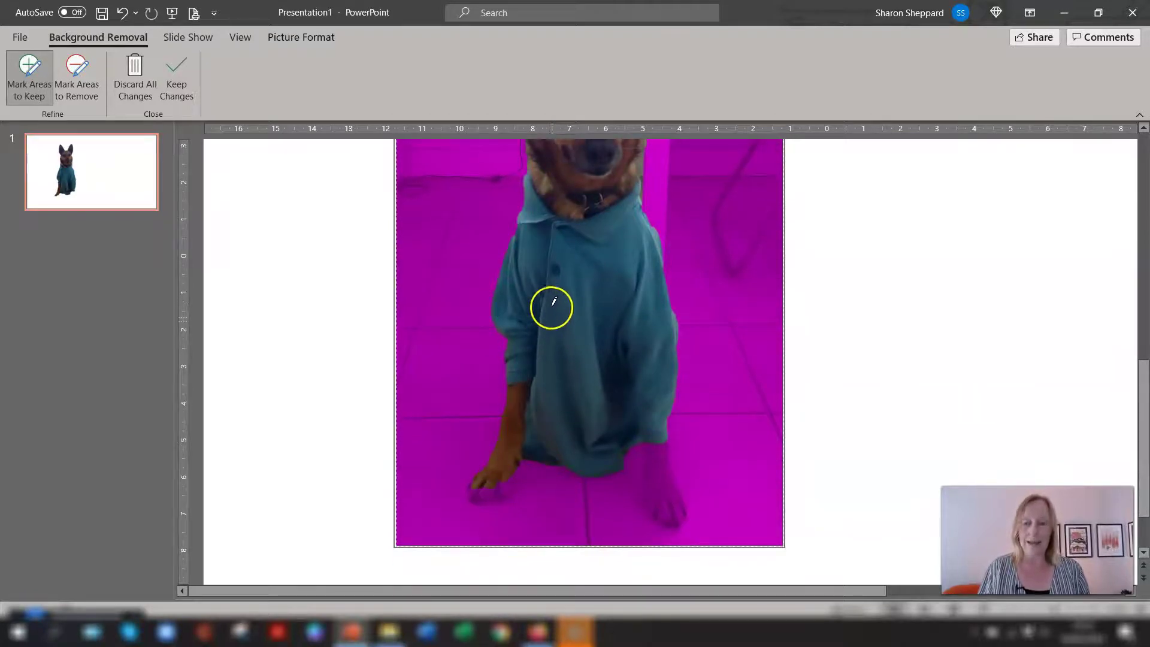
scroll(583, 410, "down", 1)
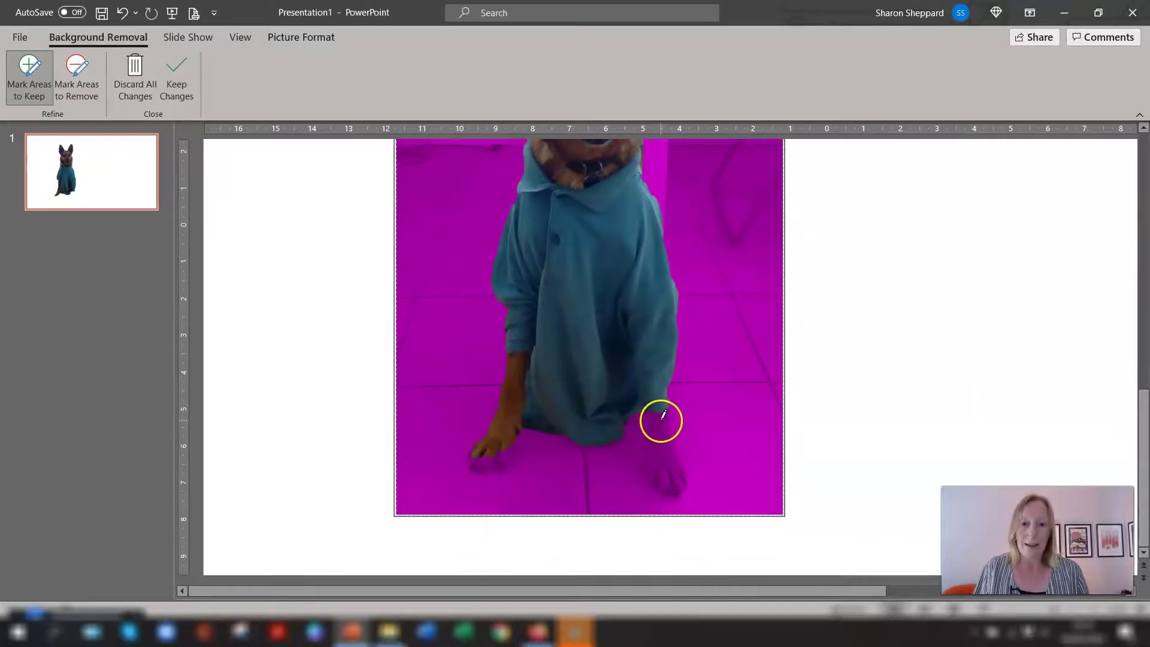
left_click_drag(667, 465, 691, 490)
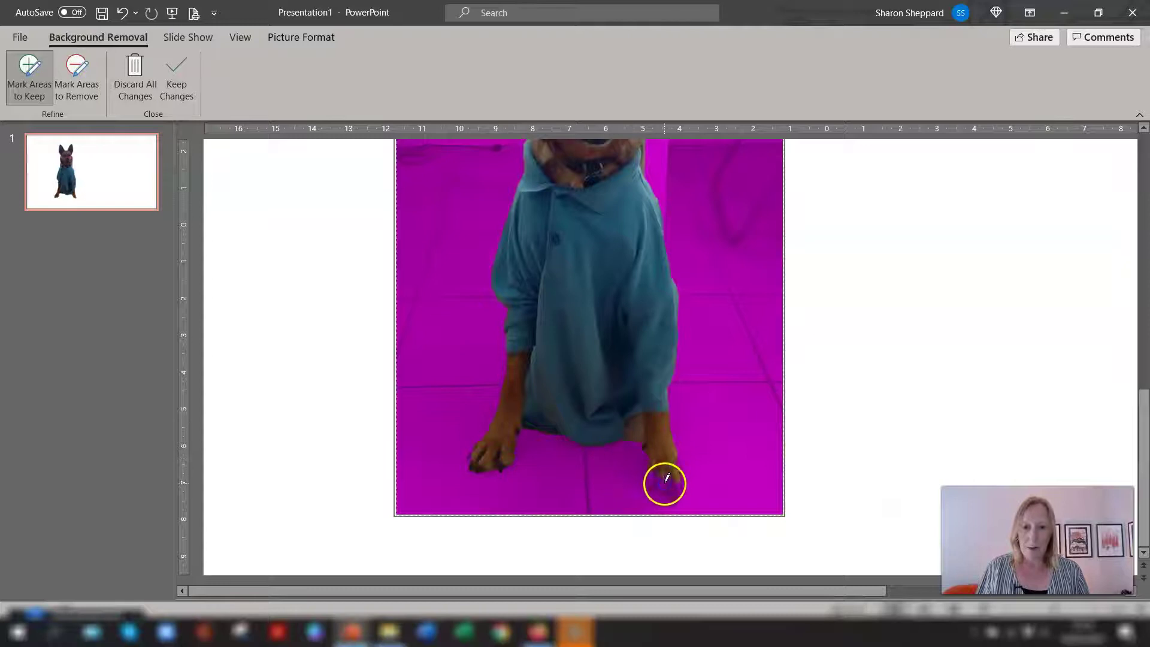
mouse_move(684, 479)
left_mouse_down()
mouse_move(665, 483)
mouse_move(648, 460)
mouse_move(675, 478)
mouse_move(675, 503)
mouse_move(636, 462)
mouse_move(666, 475)
mouse_move(641, 439)
mouse_move(687, 483)
mouse_move(679, 460)
mouse_move(633, 449)
left_mouse_up()
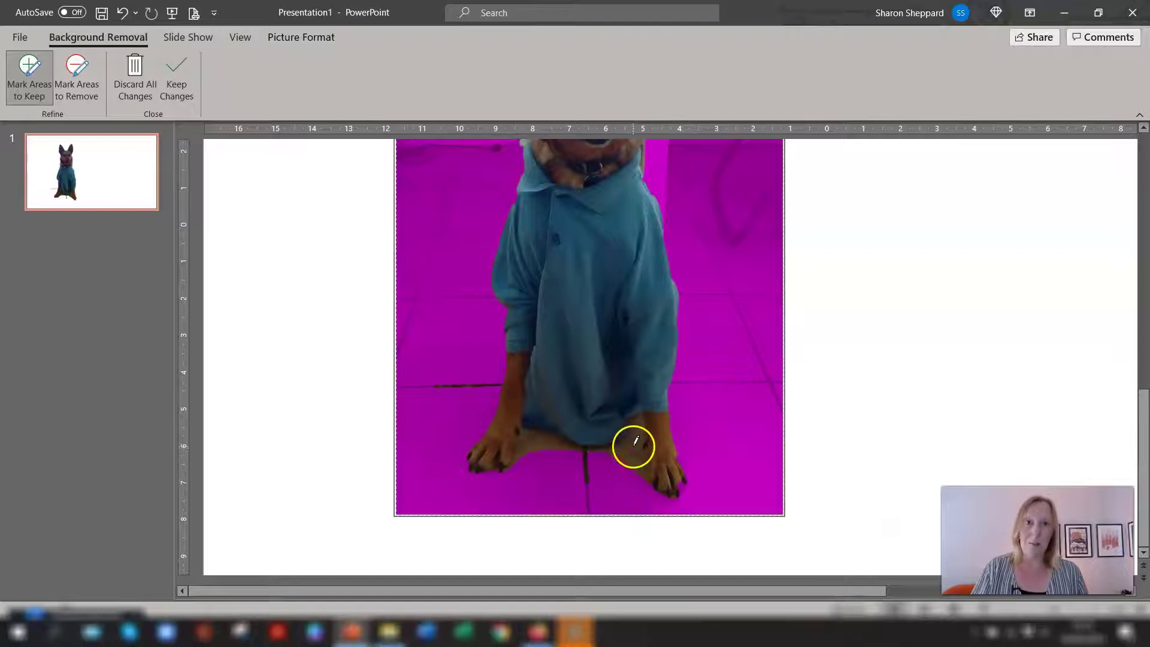
- With Mark Areas to Remove, mark the floor and shadow between the dog's paws for removal
left_click(75, 91)
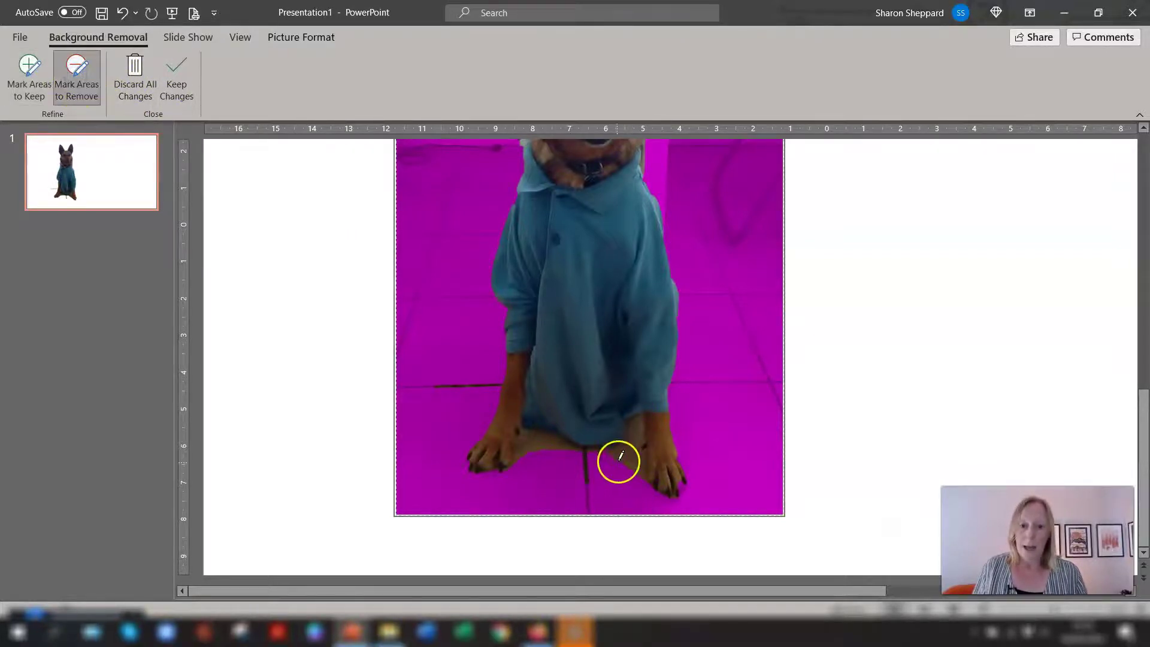
left_click_drag(621, 455, 636, 423)
left_click(541, 439)
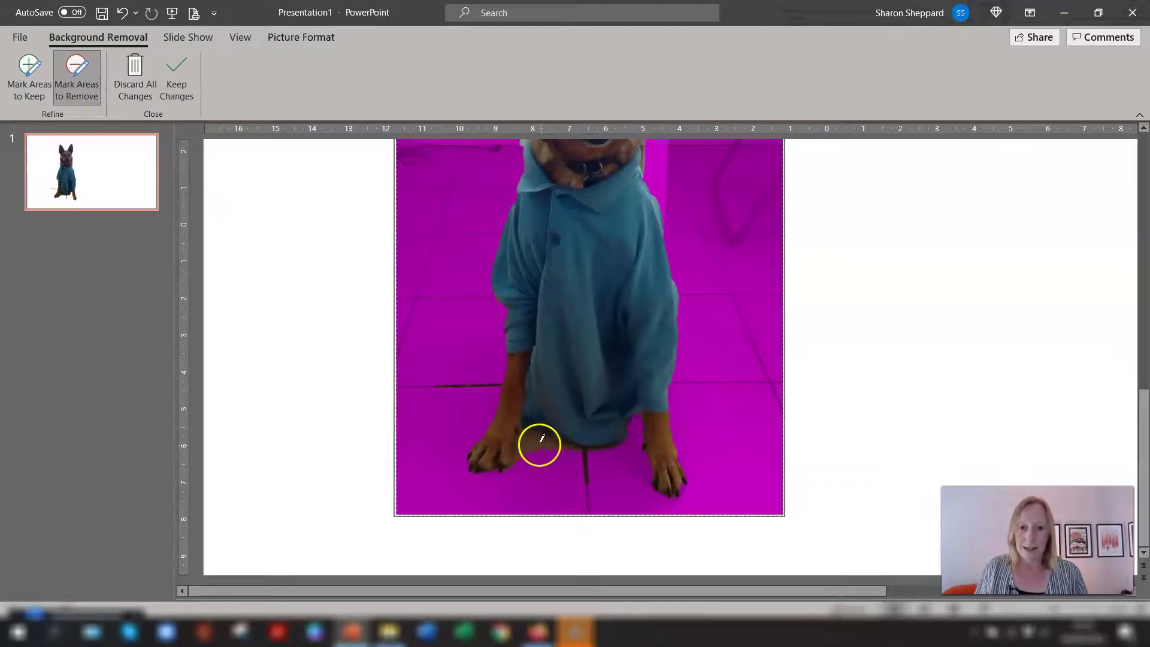
left_click_drag(569, 445, 567, 447)
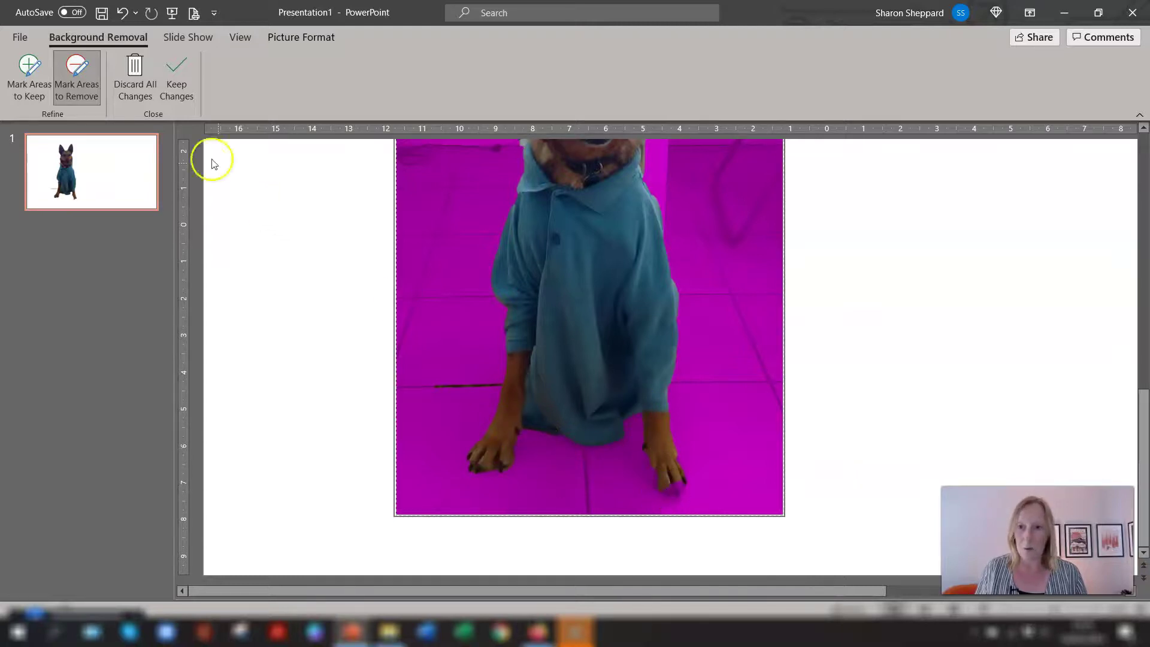
- Toggle between Mark Areas to Keep and Remove while checking the edges around the paws
left_click(51, 98)
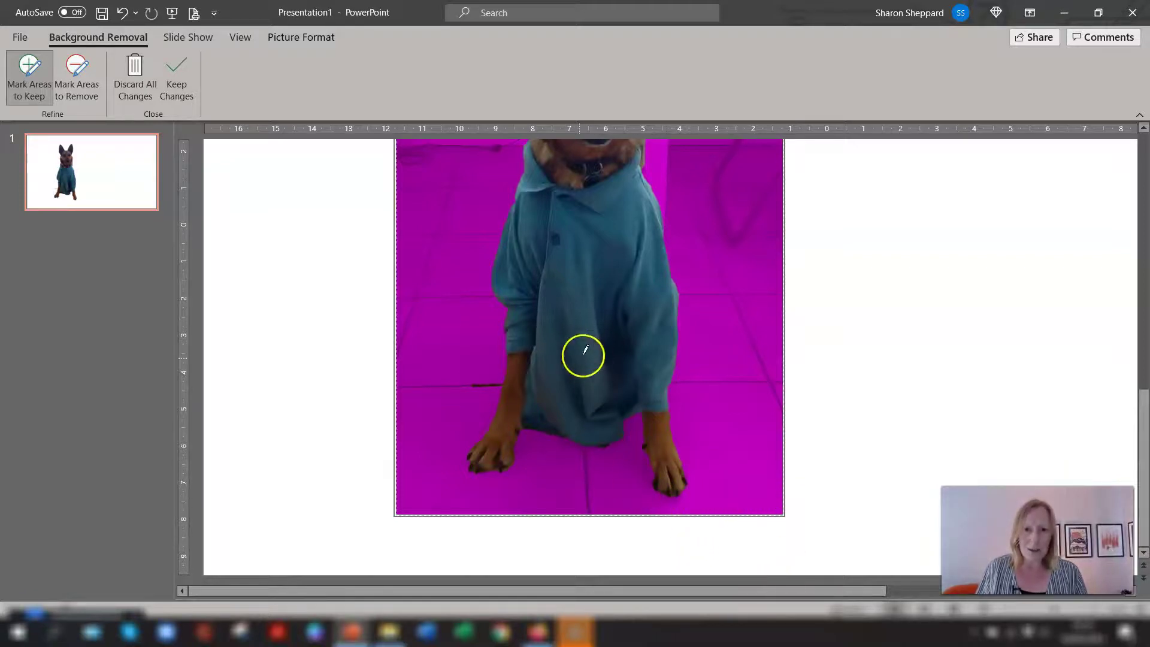
left_click(76, 78)
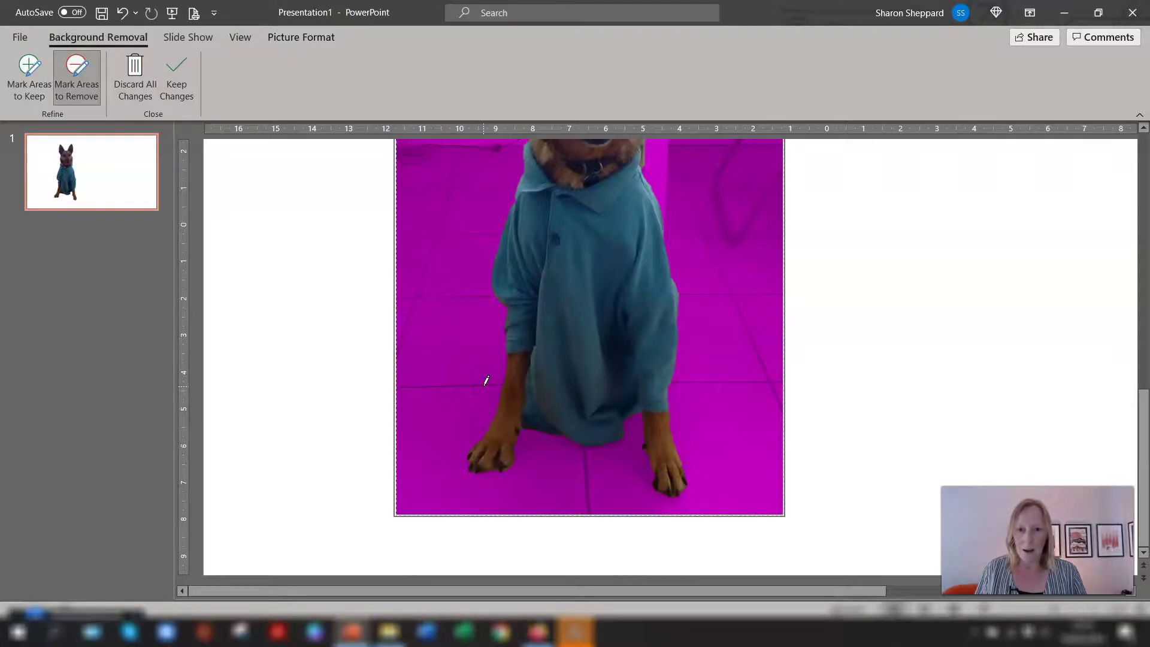
scroll(908, 299, "up", 5)
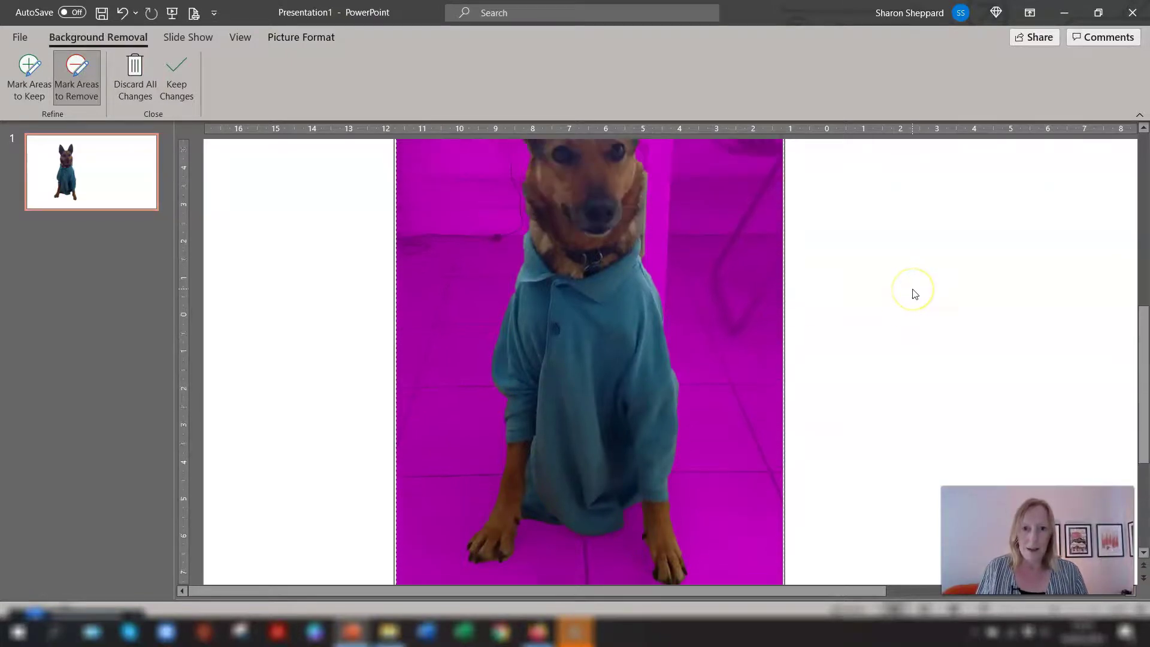
scroll(914, 295, "up", 1)
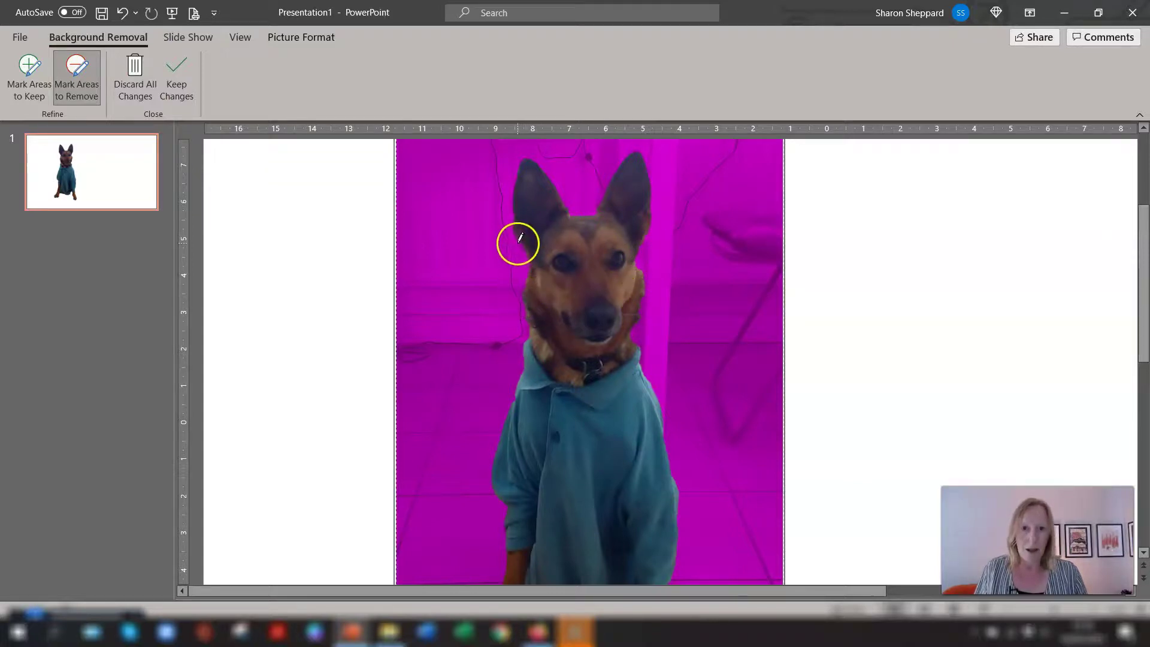
scroll(683, 276, "up", 1)
scroll(684, 275, "down", 1)
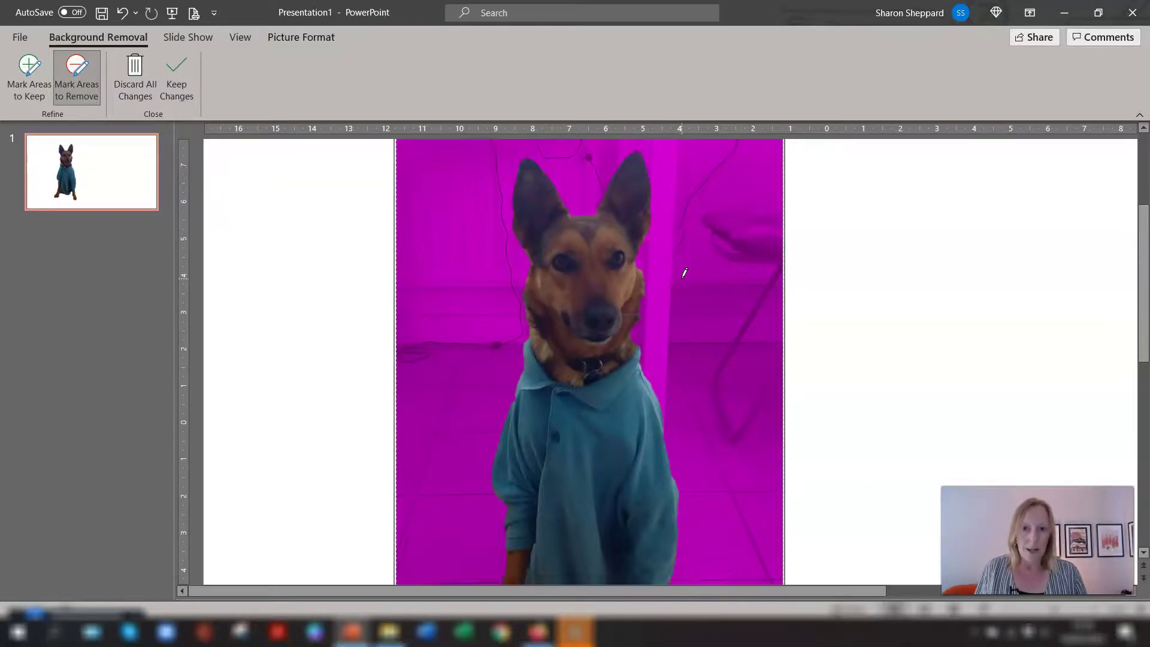
scroll(690, 272, "down", 7)
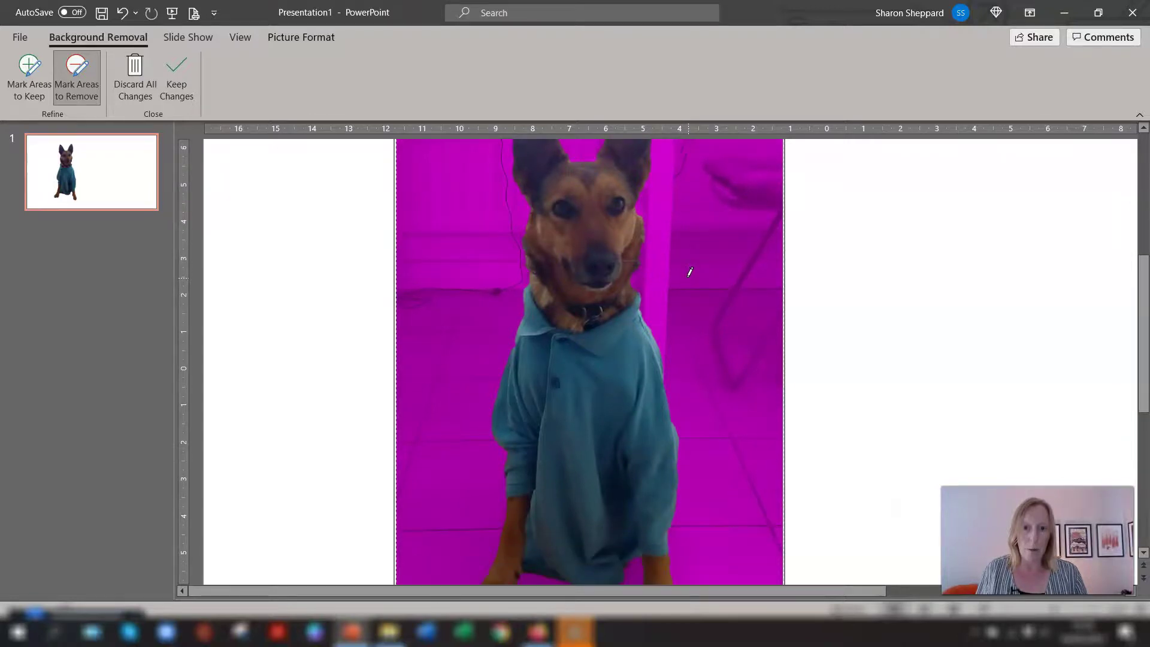
scroll(693, 273, "down", 1)
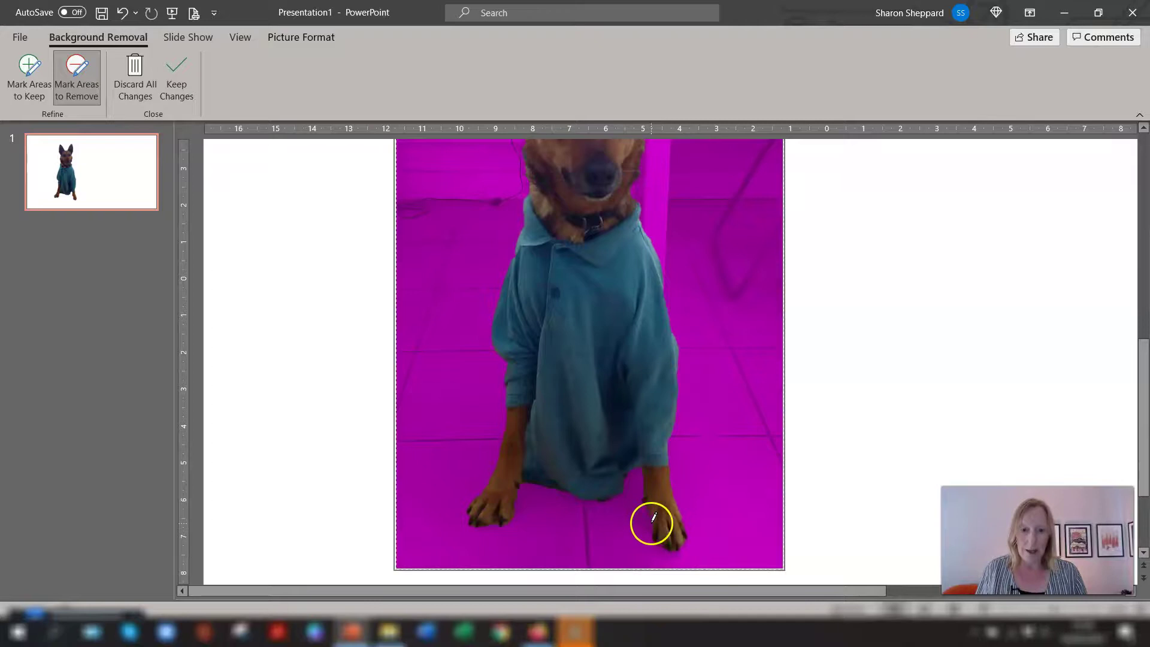
- Mark the dog's paw to keep, zoom out to the whole slide, and click Keep Changes
left_click(30, 73)
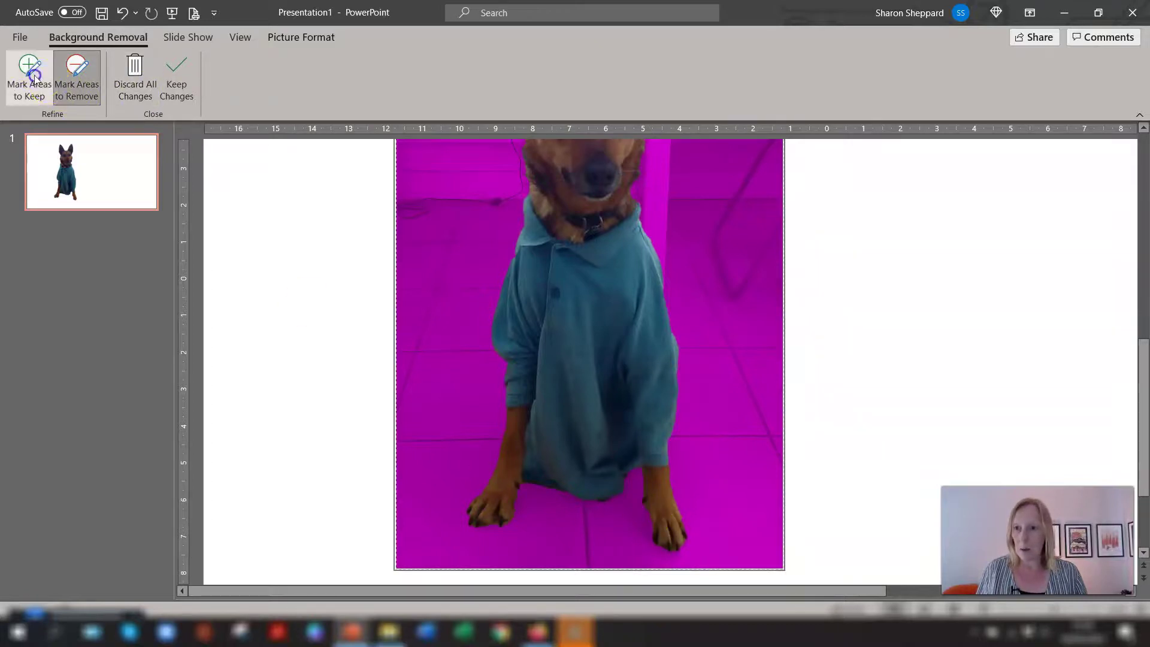
left_click(651, 515)
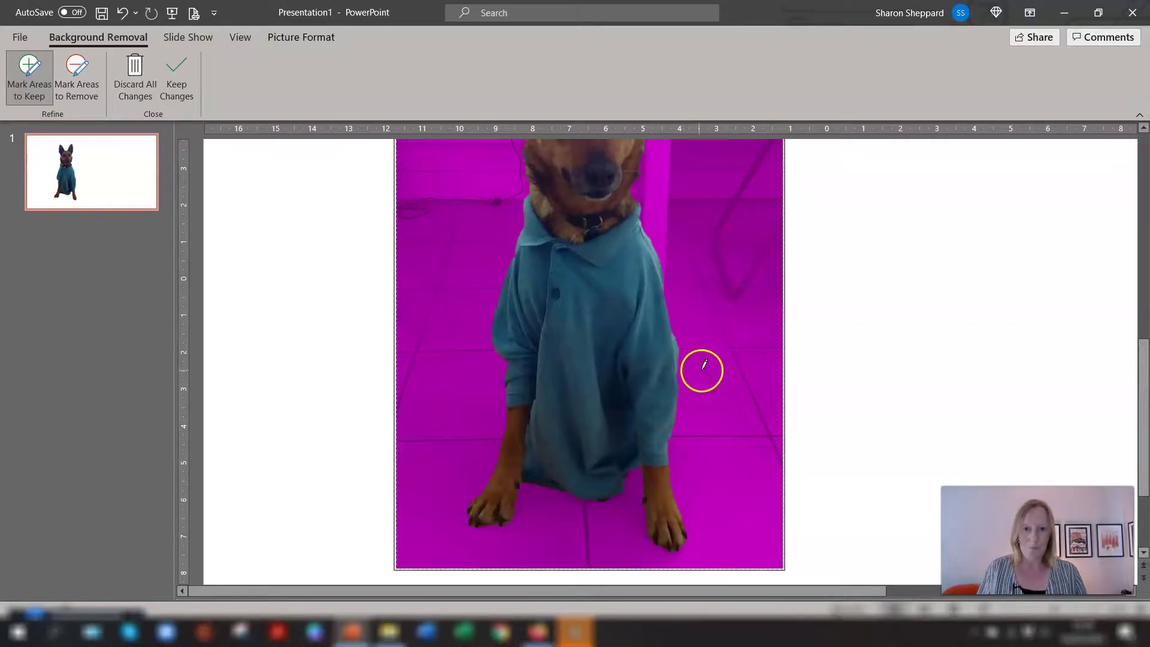
scroll(745, 390, "up", 3)
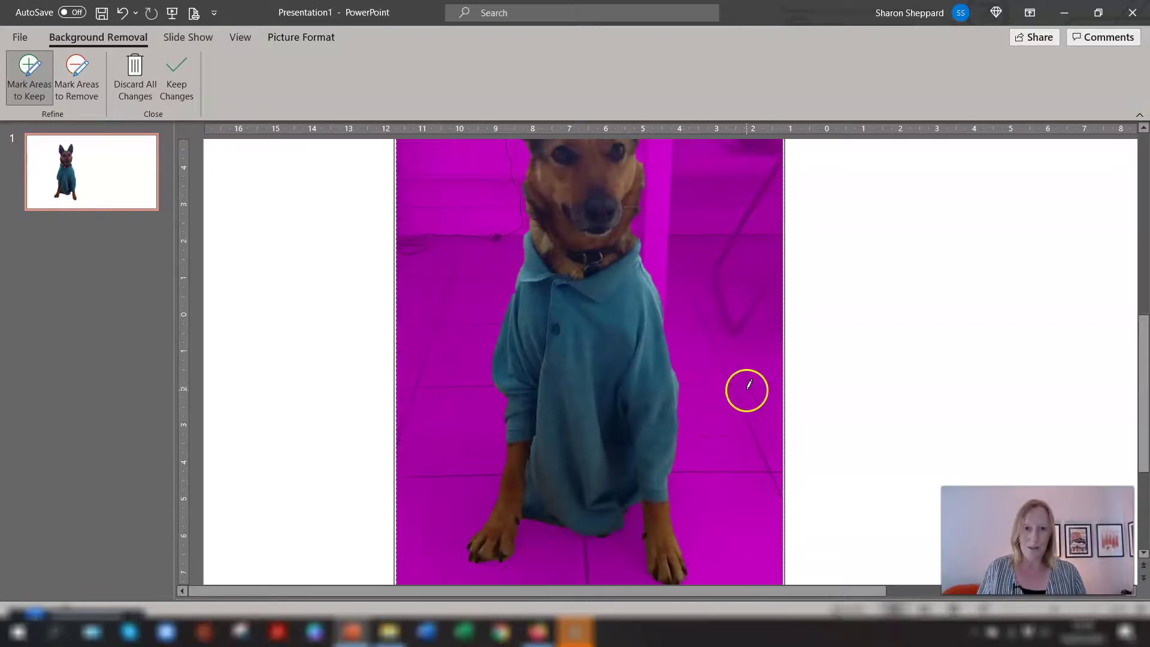
left_click(1009, 613)
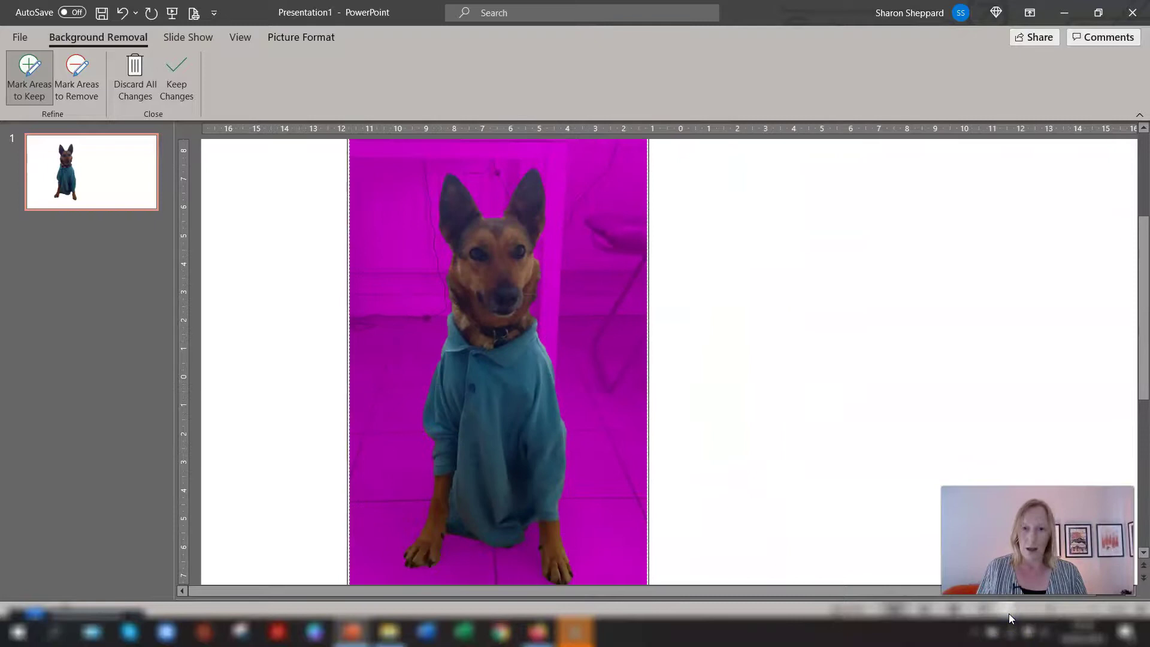
left_click(1009, 613)
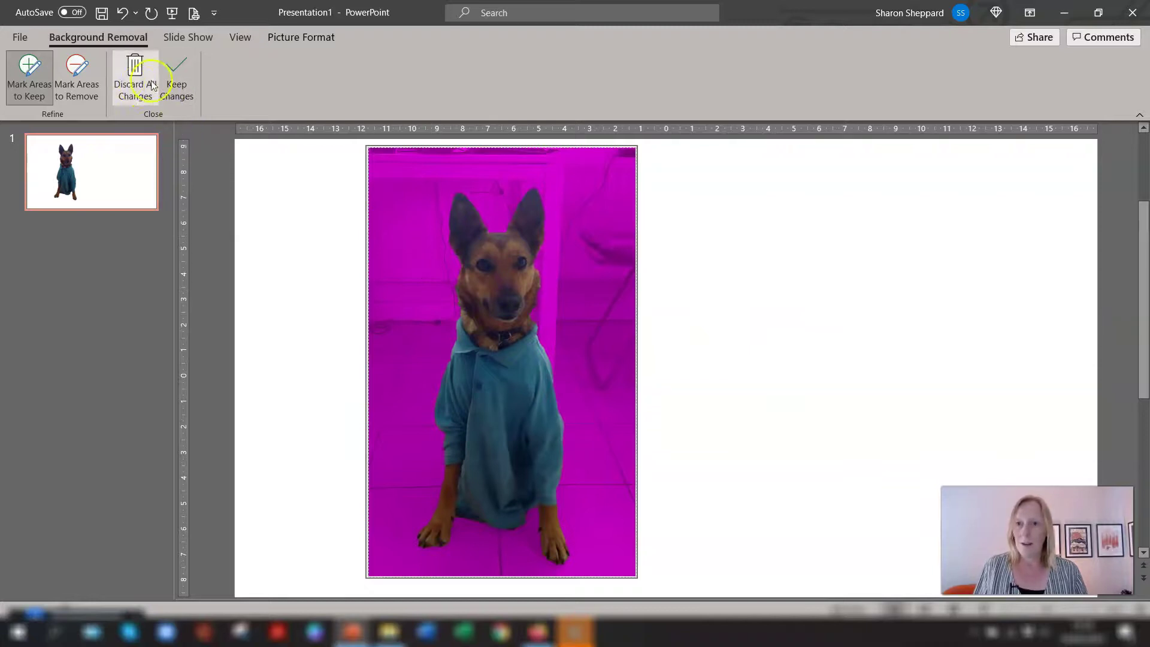
left_click(184, 81)
- Move the cut-out dog picture slightly down and left on the slide
left_click(822, 295)
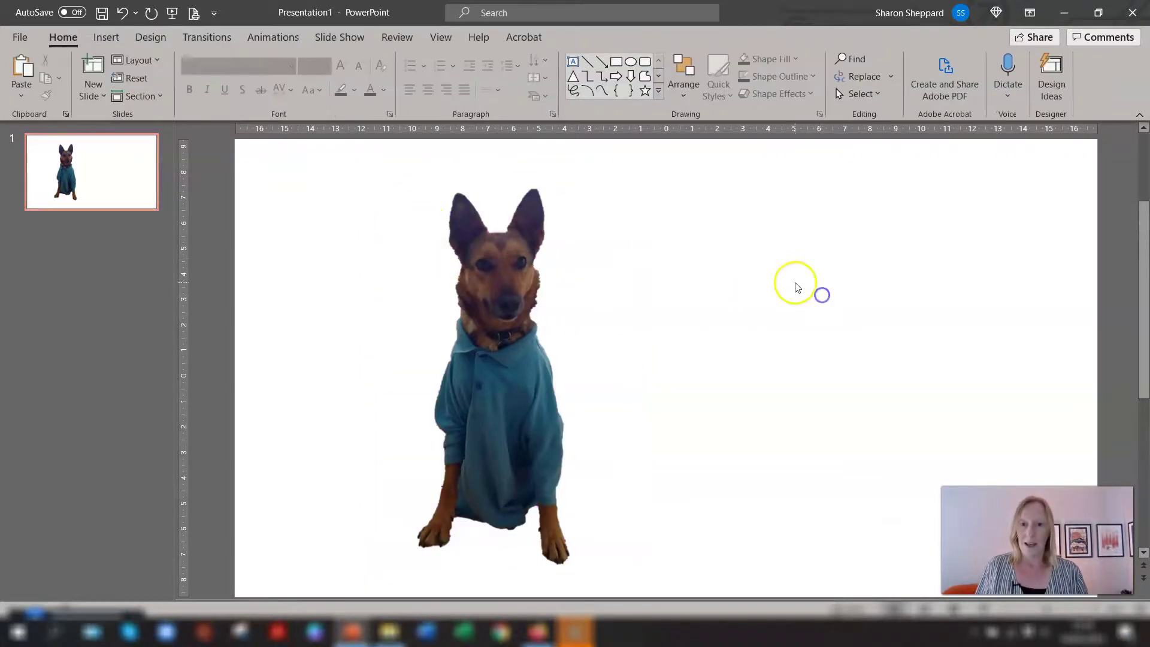
left_click_drag(492, 411, 438, 391)
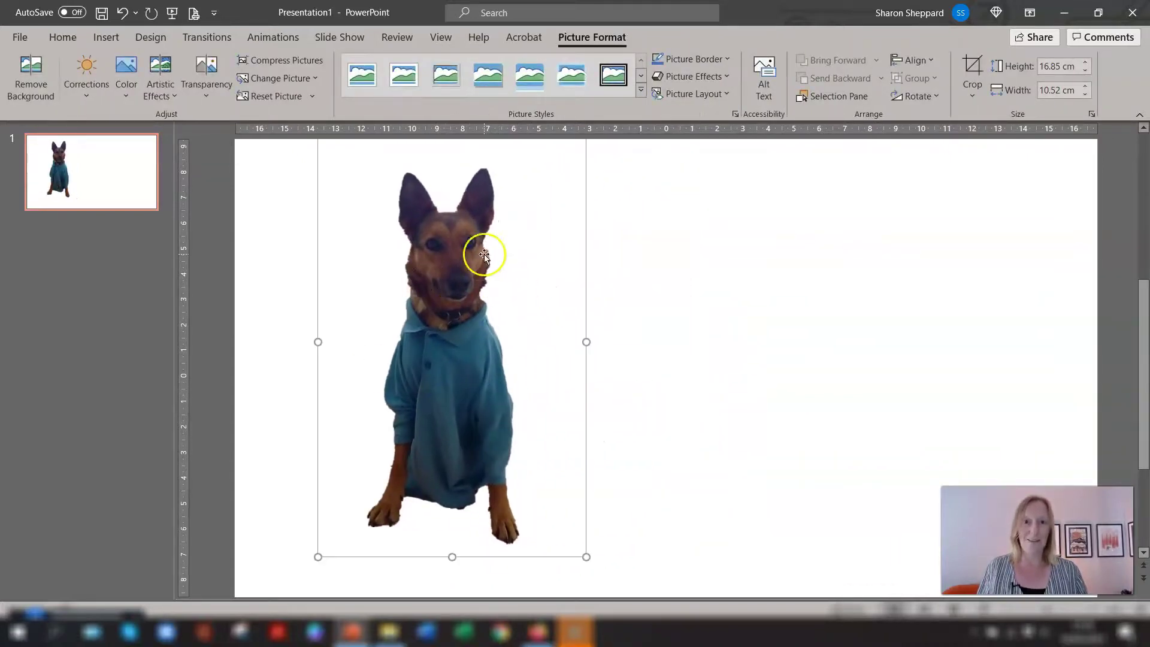
left_click(688, 268)
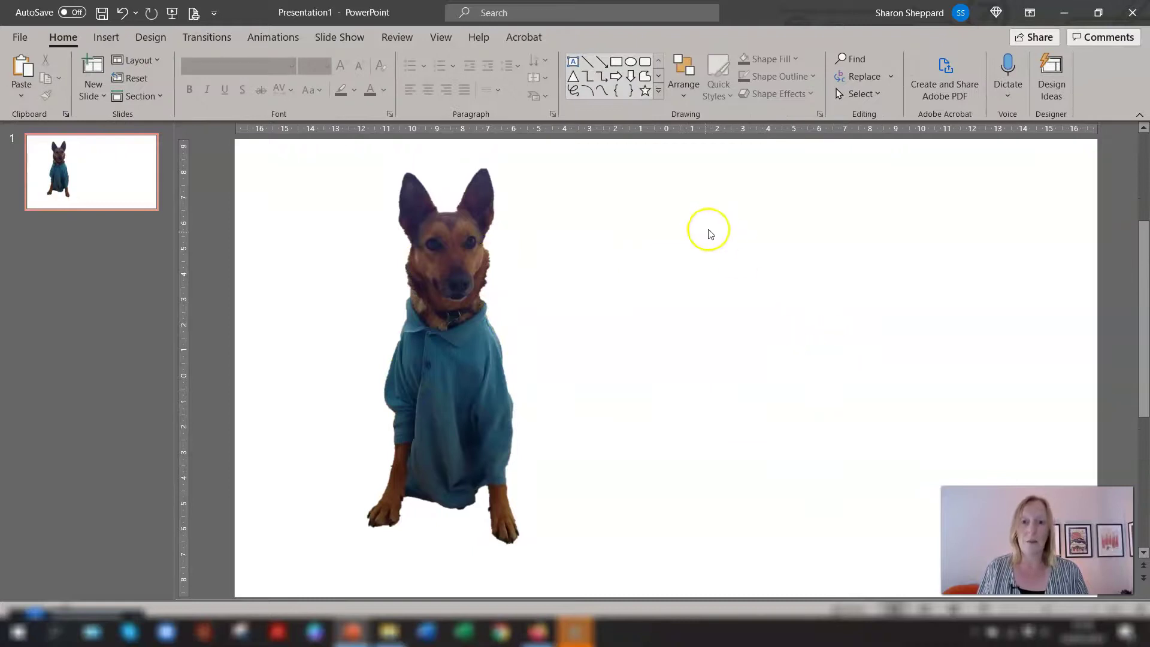
- Set the dog slide's background to solid orange via Format Background
right_click(675, 190)
left_click(719, 342)
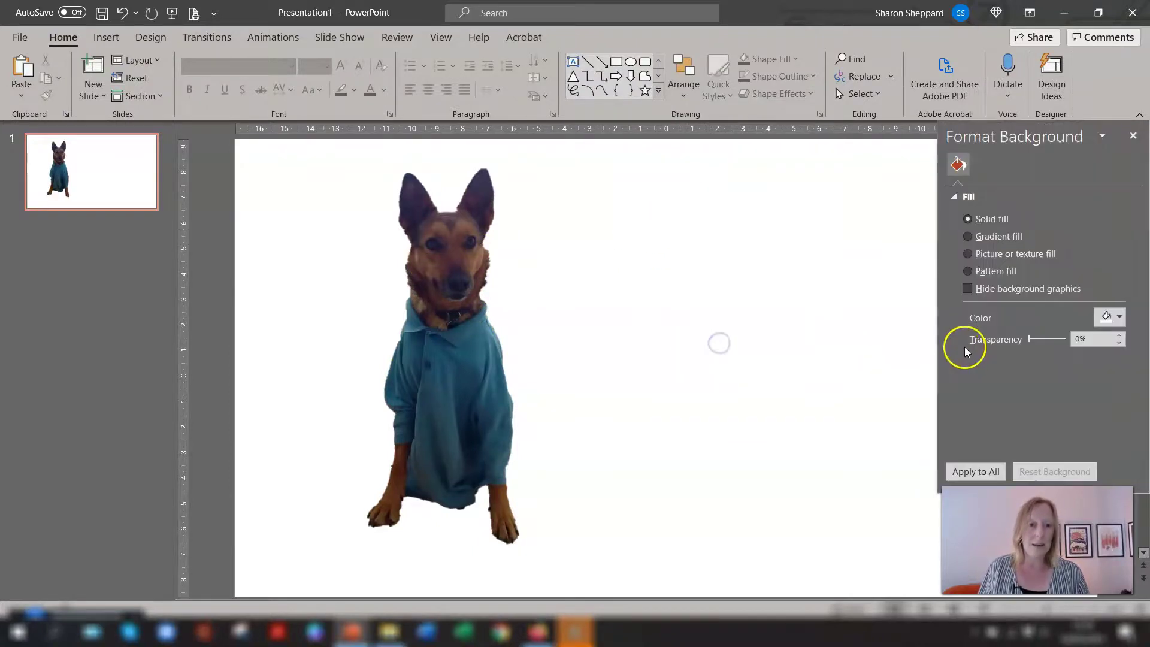
left_click(1107, 317)
left_click(1094, 379)
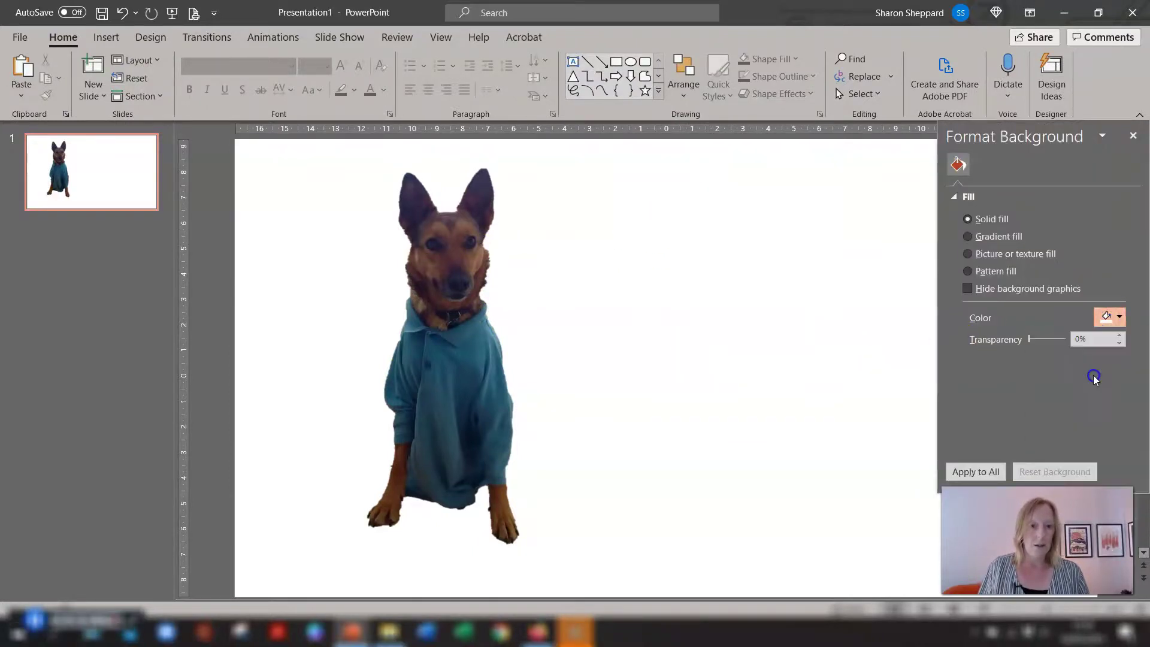
- Reposition the dog picture toward the left of the orange slide
left_click_drag(555, 323, 492, 333)
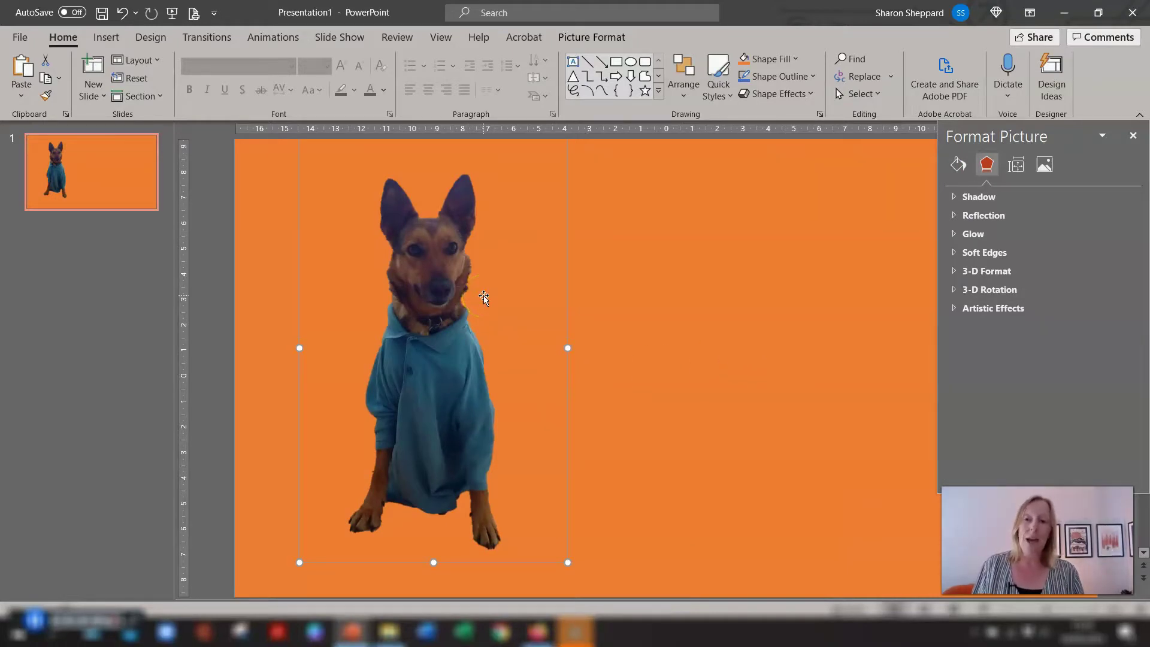
left_click(448, 259)
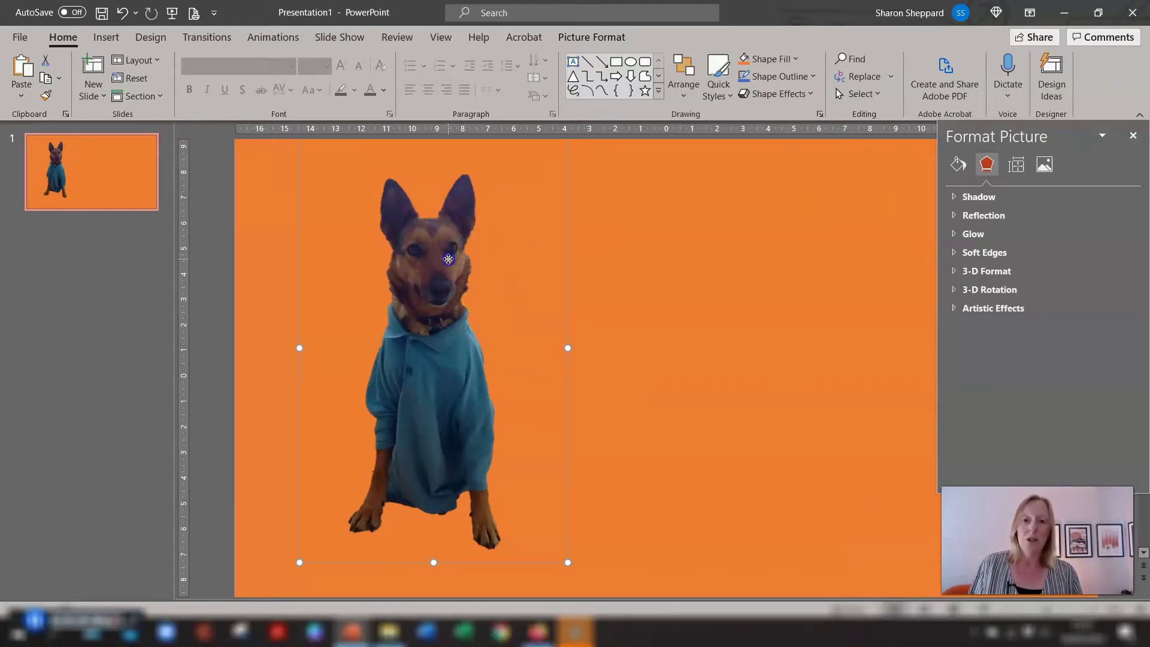
left_click(592, 38)
- Reopen Remove Background on the dog photo and switch to Mark Areas to Keep
left_click(59, 97)
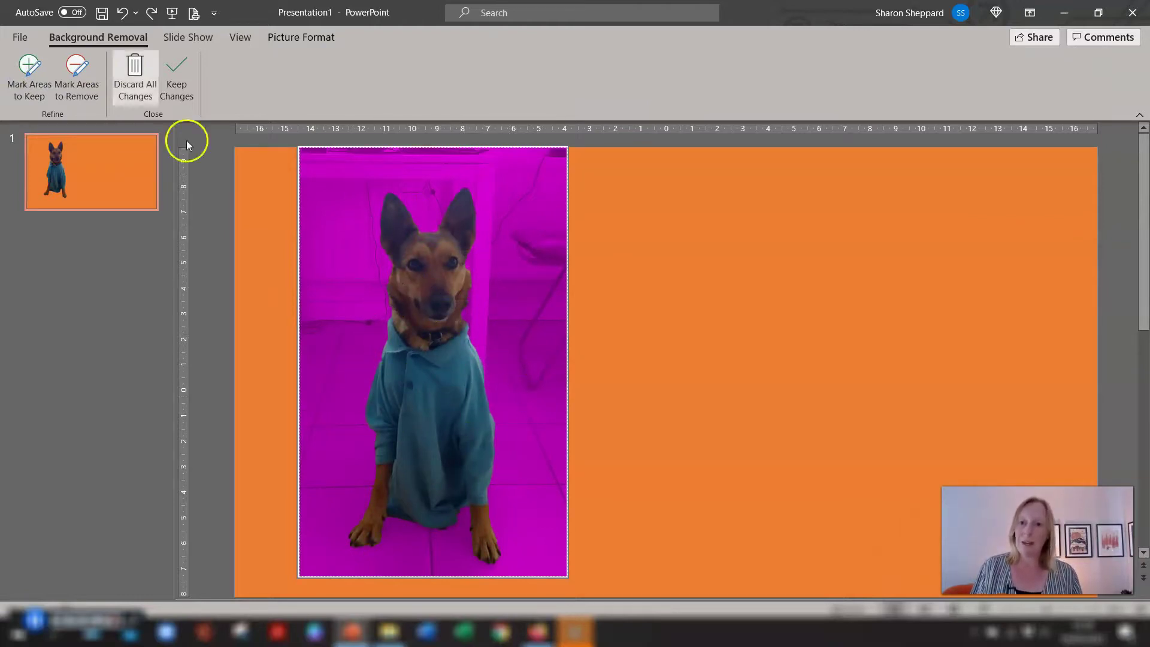
left_click(29, 81)
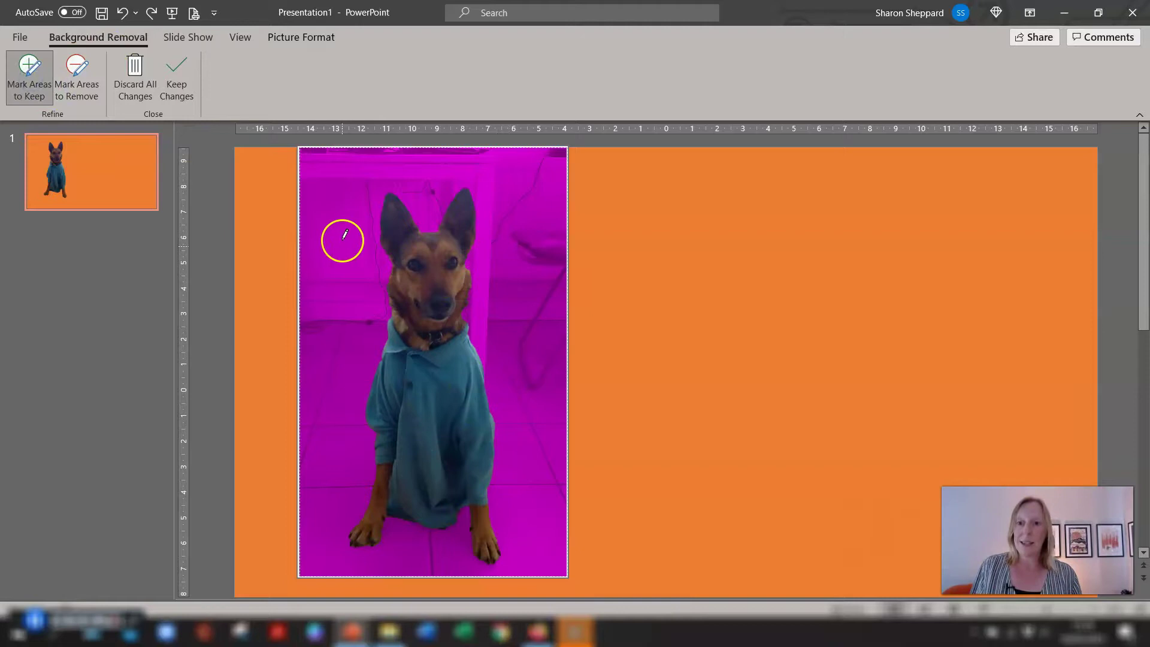